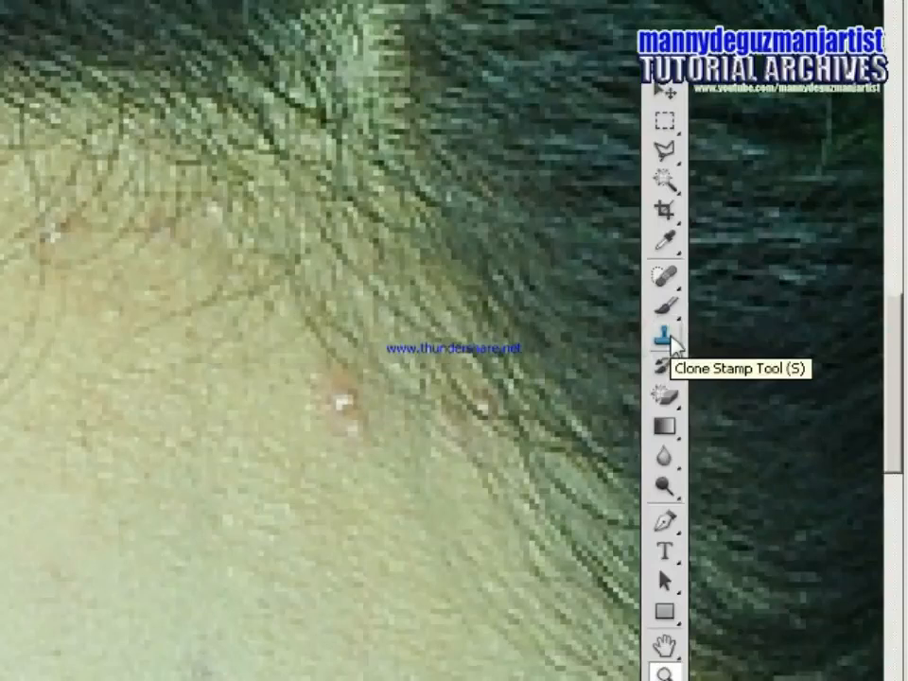
pyautogui.click(672, 338)
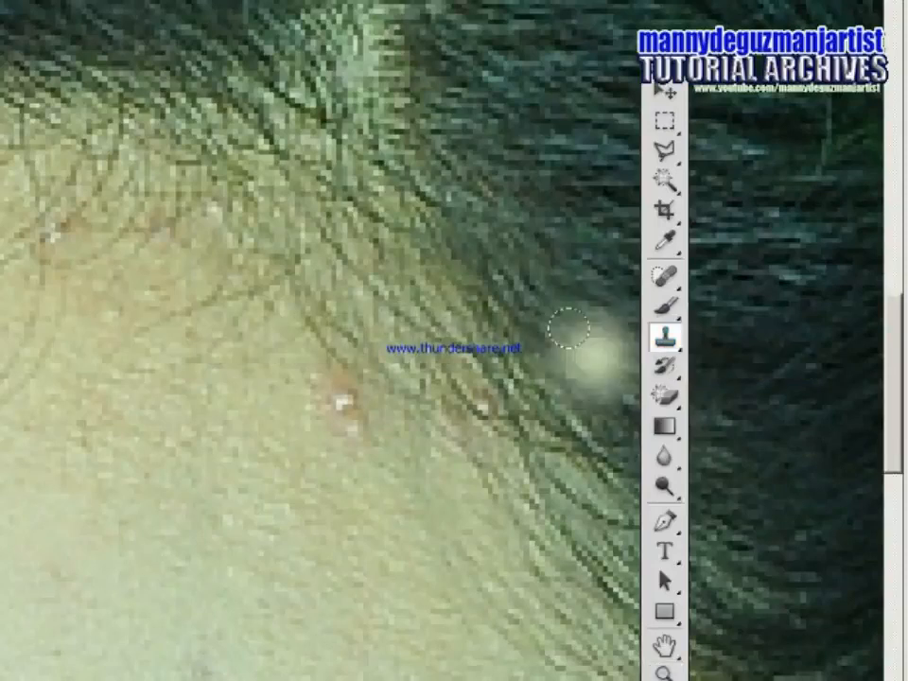
pyautogui.moveTo(590, 332); pyautogui.dragTo(574, 339)
pyautogui.hotkey('ctrl', 'z')
pyautogui.moveTo(346, 416)
pyautogui.mouseDown()
pyautogui.moveTo(300, 389)
pyautogui.moveTo(332, 458)
pyautogui.moveTo(315, 402)
pyautogui.mouseUp()
pyautogui.hotkey('ctrl', 'z')
pyautogui.hotkey('ctrl', '0')
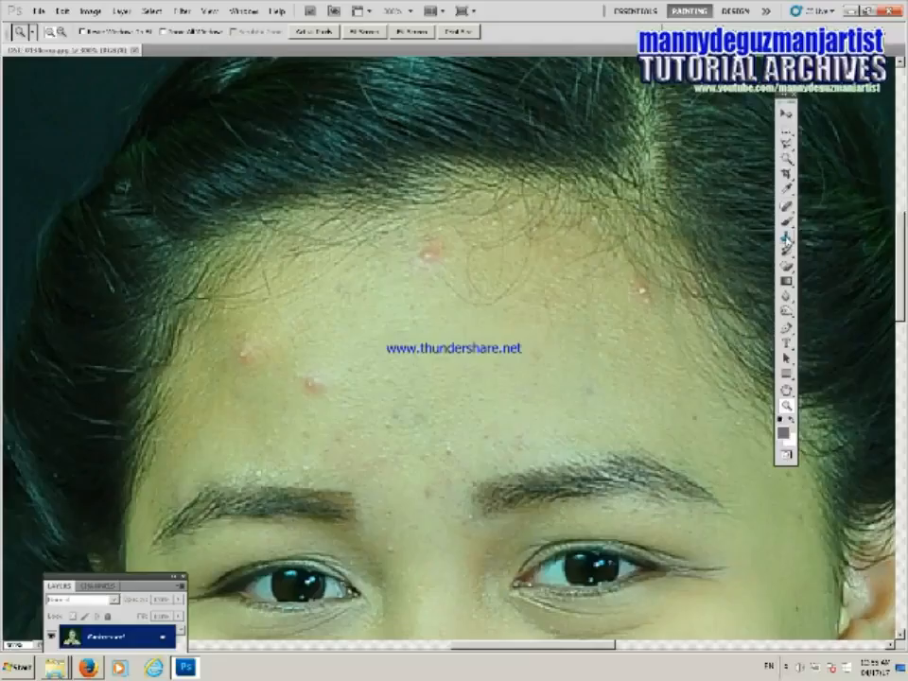
# Step: Clone clean skin over the pimples and spots on the forehead with the Clone Stamp tool
pyautogui.click(786, 237)
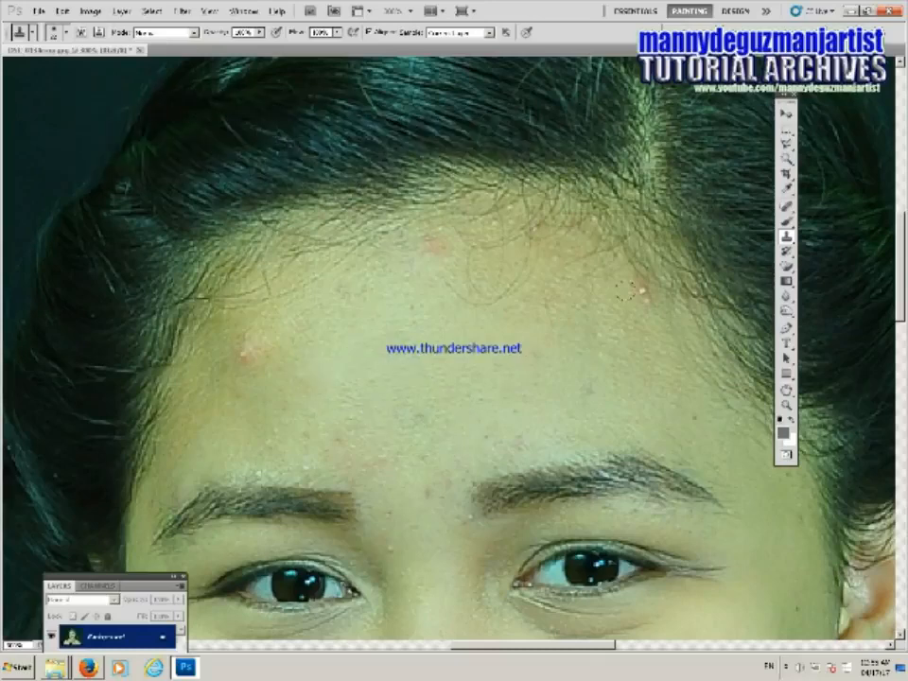
pyautogui.scroll(-3, 570, 285)
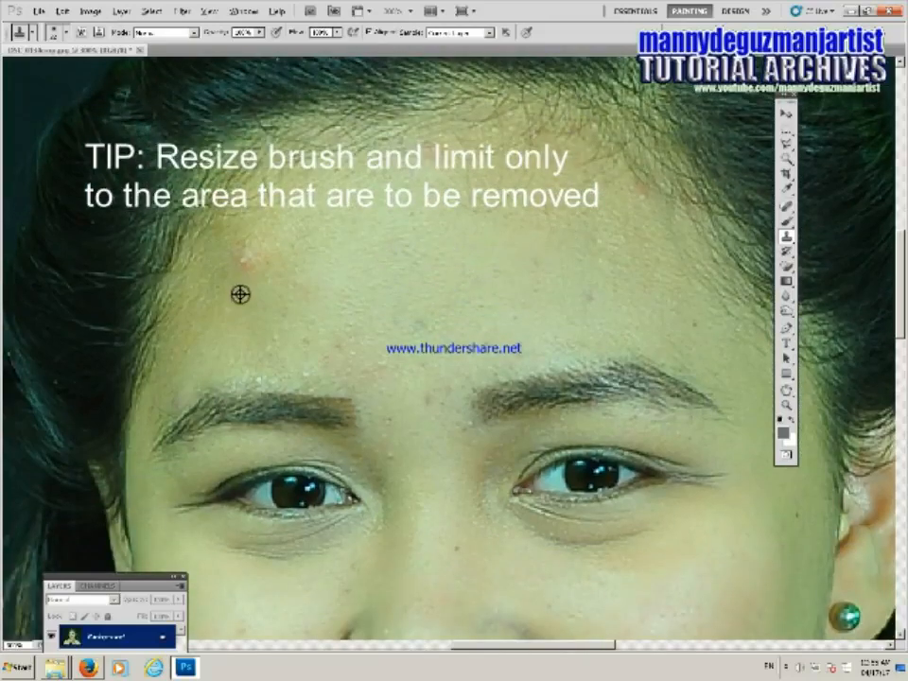
pyautogui.keyDown('alt'); pyautogui.click(235, 284); pyautogui.keyUp('alt')
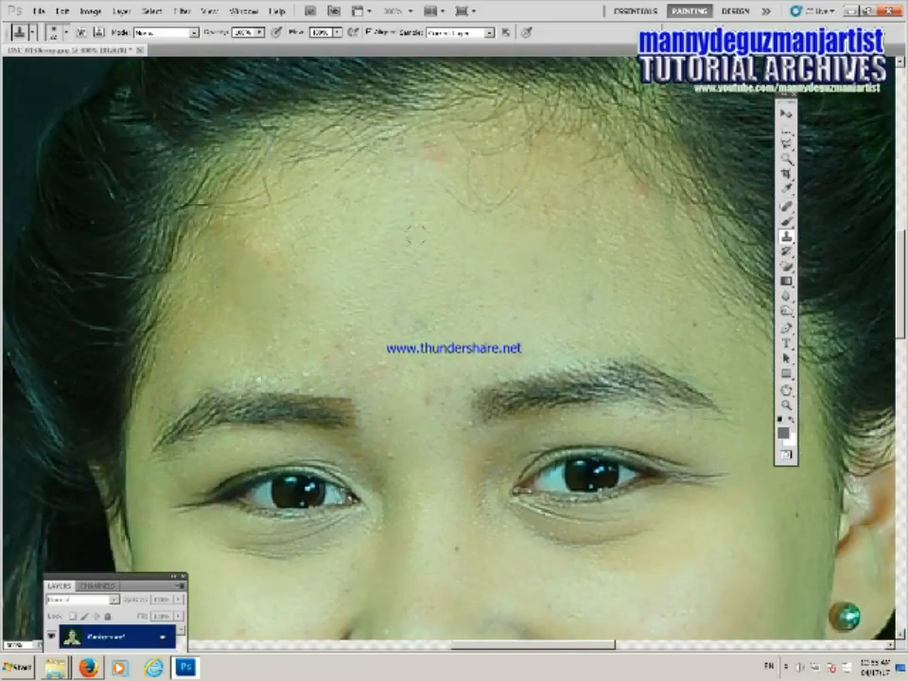
pyautogui.scroll(-3, 339, 220)
pyautogui.click(309, 202)
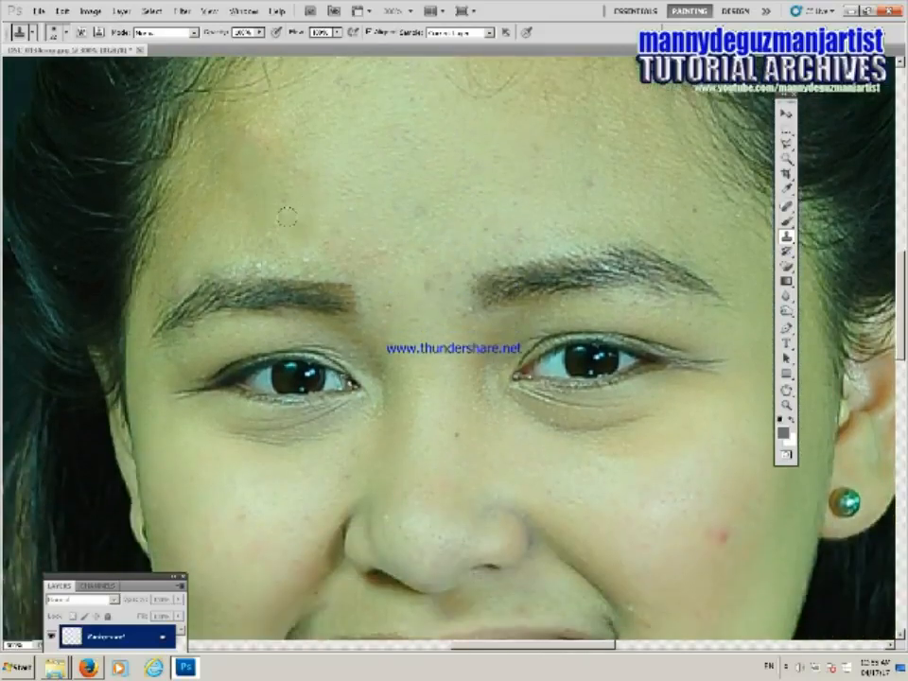
pyautogui.click(274, 204)
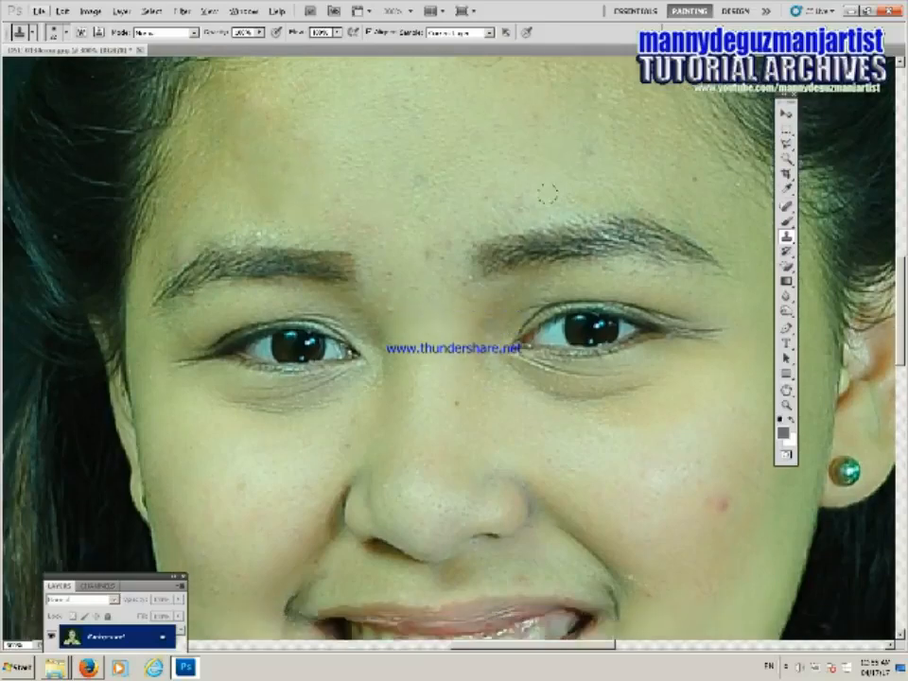
pyautogui.scroll(-3, 486, 156)
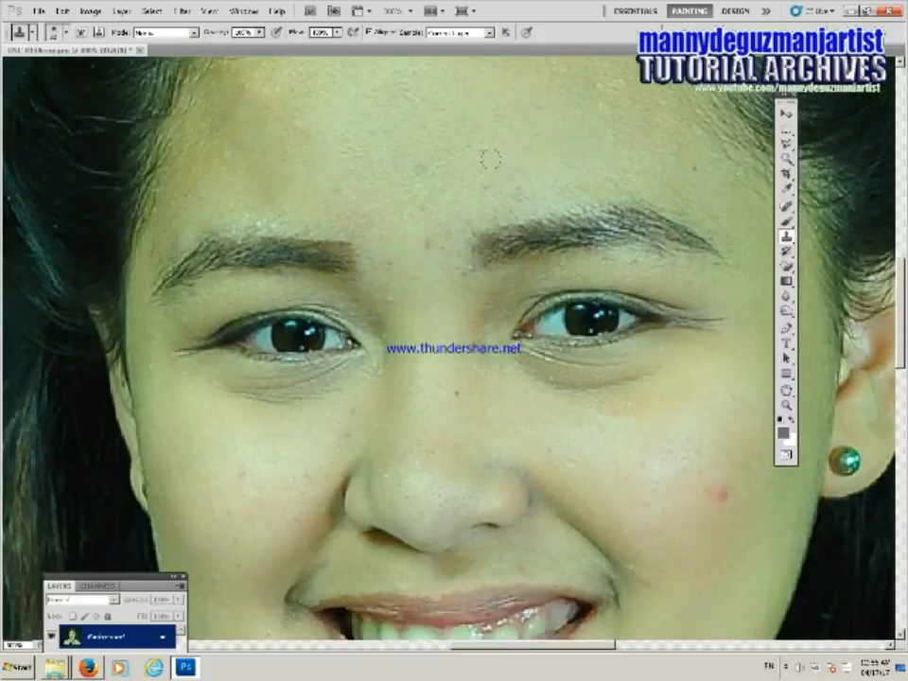
# Step: Clone nearby clean skin over the spots on the cheeks, resampling the source close to each spot
pyautogui.scroll(-8, 301, 124)
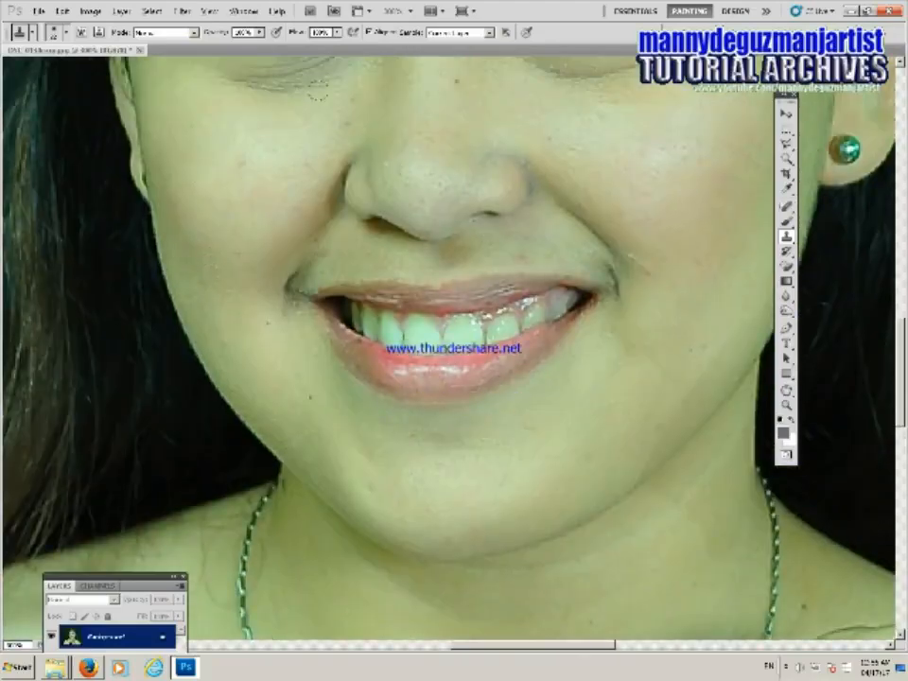
pyautogui.keyDown('alt'); pyautogui.click(190, 158); pyautogui.keyUp('alt')
pyautogui.keyDown('alt'); pyautogui.click(247, 155); pyautogui.keyUp('alt')
pyautogui.click(234, 157)
pyautogui.keyDown('alt'); pyautogui.click(225, 175); pyautogui.keyUp('alt')
pyautogui.click(235, 153)
pyautogui.keyDown('alt'); pyautogui.click(264, 153); pyautogui.keyUp('alt')
pyautogui.click(242, 165)
pyautogui.keyDown('alt'); pyautogui.click(235, 156); pyautogui.keyUp('alt')
pyautogui.scroll(-2, 231, 161)
# Step: Clone clean skin over the remaining spots beside the nose and between the eyebrows
pyautogui.scroll(3, 337, 179)
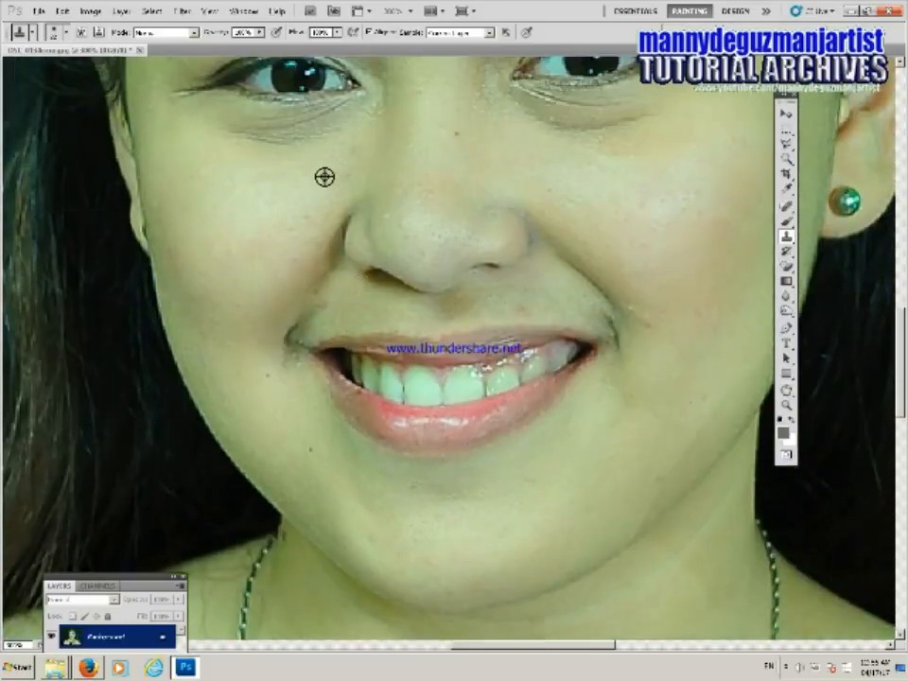
pyautogui.keyDown('alt'); pyautogui.click(335, 163); pyautogui.keyUp('alt')
pyautogui.scroll(5, 526, 115)
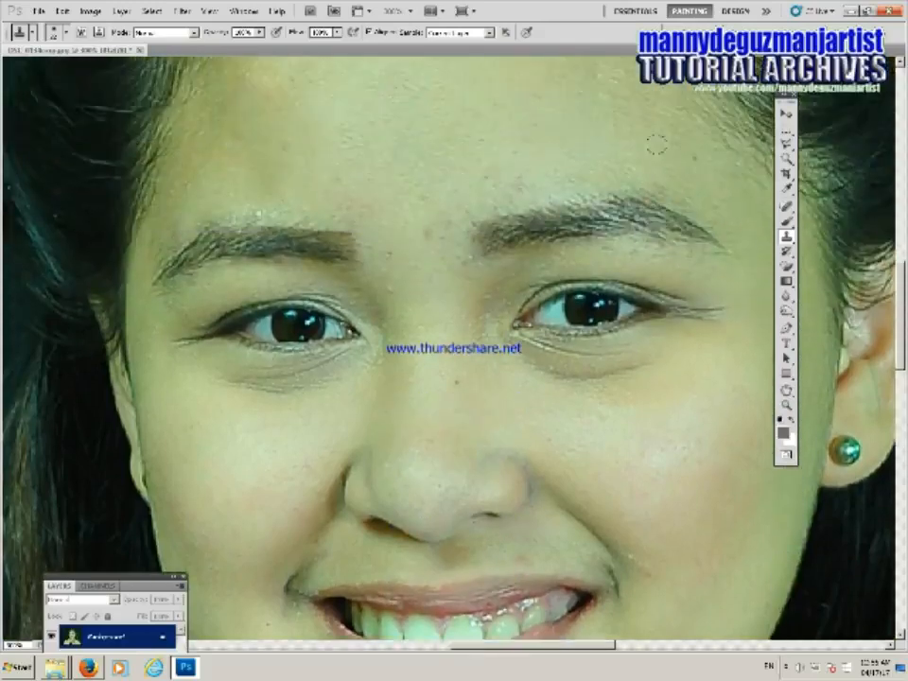
pyautogui.keyDown('alt'); pyautogui.click(422, 229); pyautogui.keyUp('alt')
pyautogui.scroll(-4, 418, 229)
pyautogui.scroll(2, 495, 193)
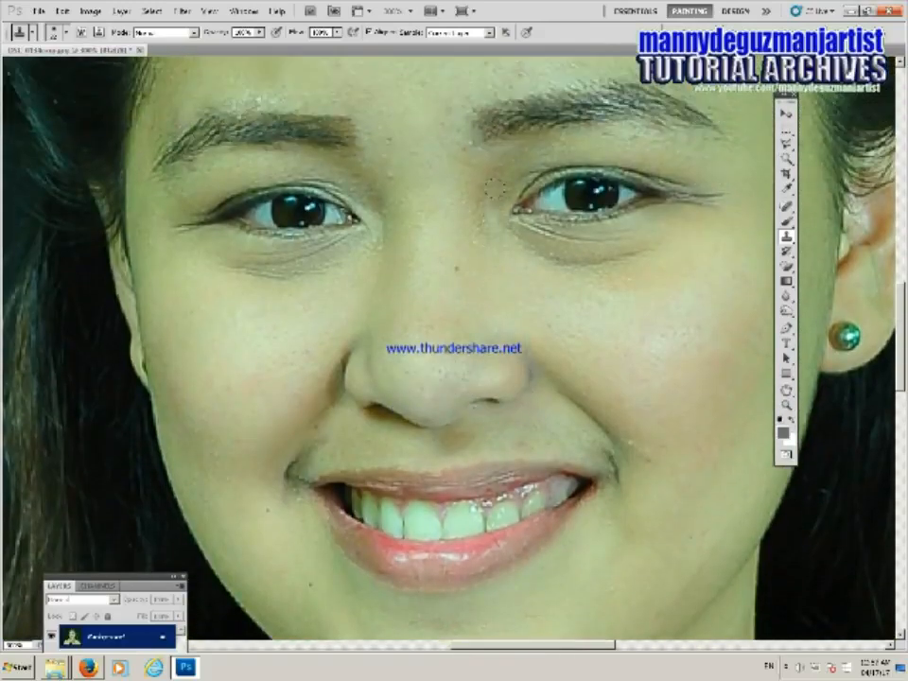
# Step: Outline the dark skin below and around the inner corner of the eye on the earring side with the Polygonal Lasso
pyautogui.press('z')
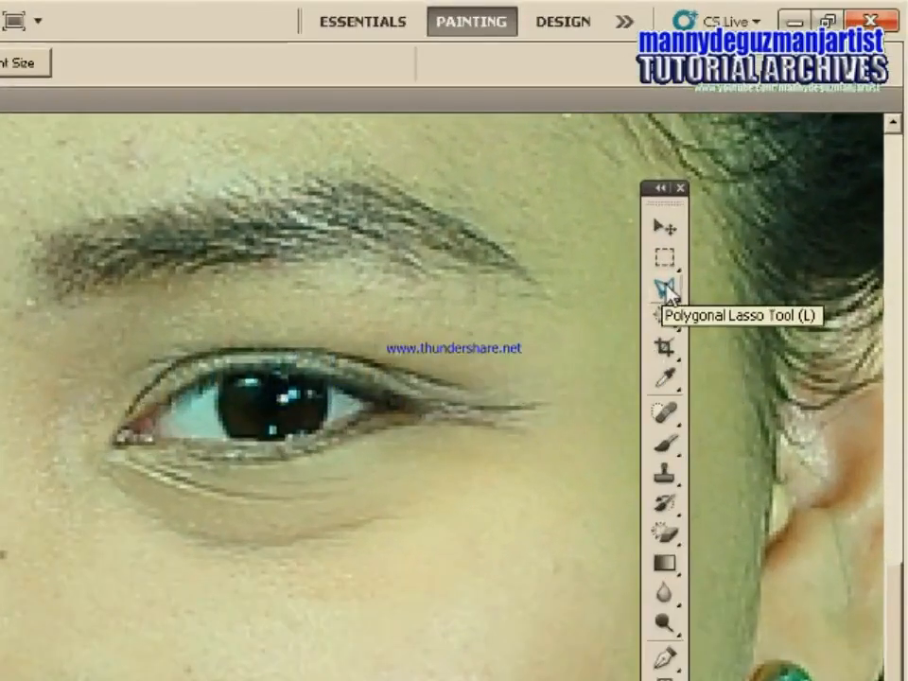
pyautogui.click(668, 290)
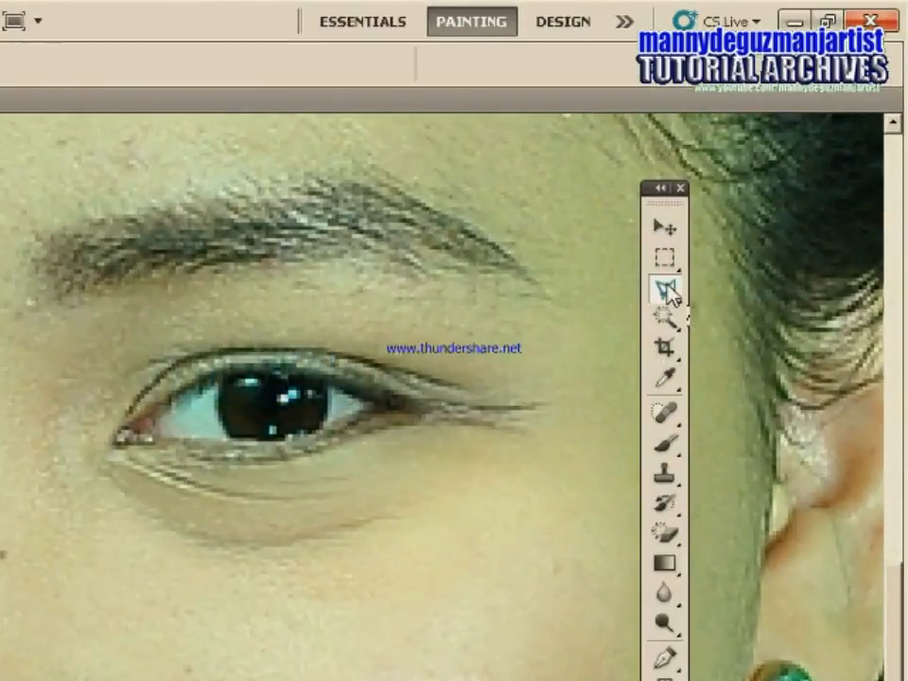
pyautogui.hotkey('shift', 'l')
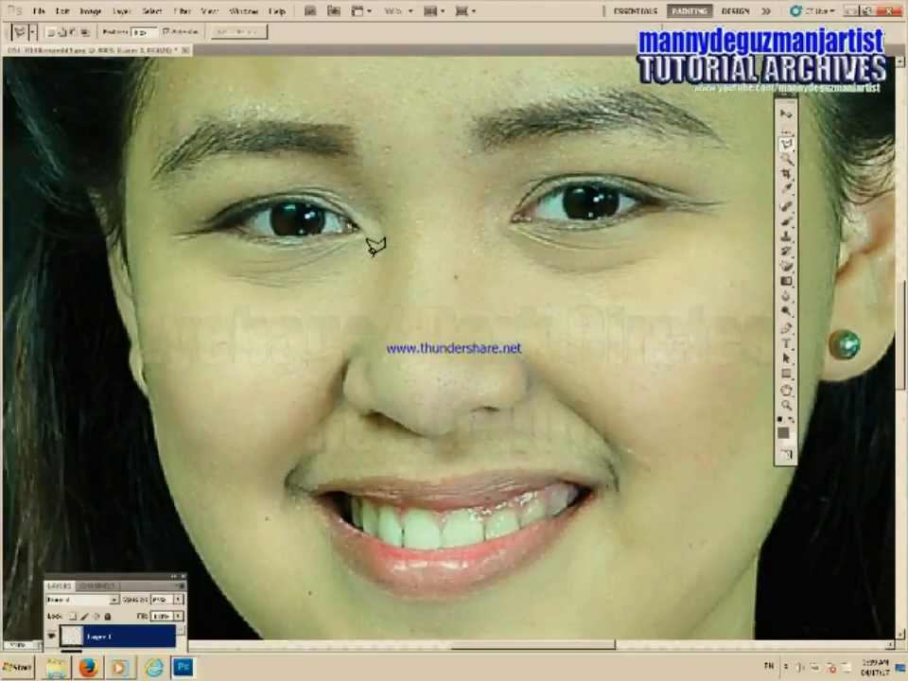
pyautogui.click(691, 243)
pyautogui.click(605, 277)
pyautogui.click(527, 261)
pyautogui.click(484, 236)
pyautogui.click(466, 189)
pyautogui.click(472, 157)
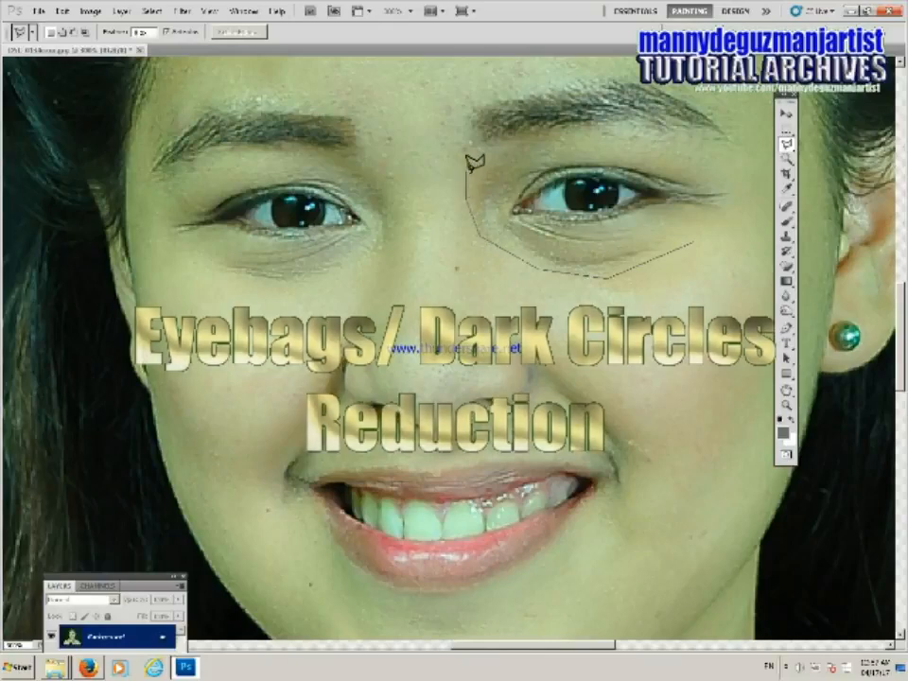
pyautogui.click(613, 131)
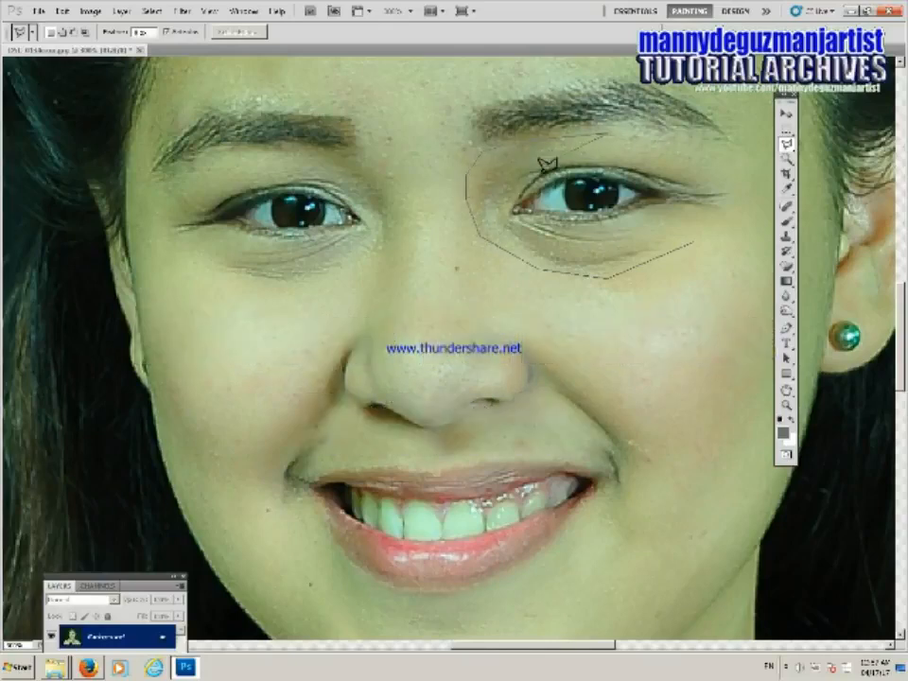
pyautogui.click(501, 204)
pyautogui.click(605, 227)
pyautogui.click(685, 214)
pyautogui.click(691, 243)
# Step: Feather the selection around the eye by 12 pixels
pyautogui.rightClick(655, 251)
pyautogui.click(690, 279)
pyautogui.write('12')
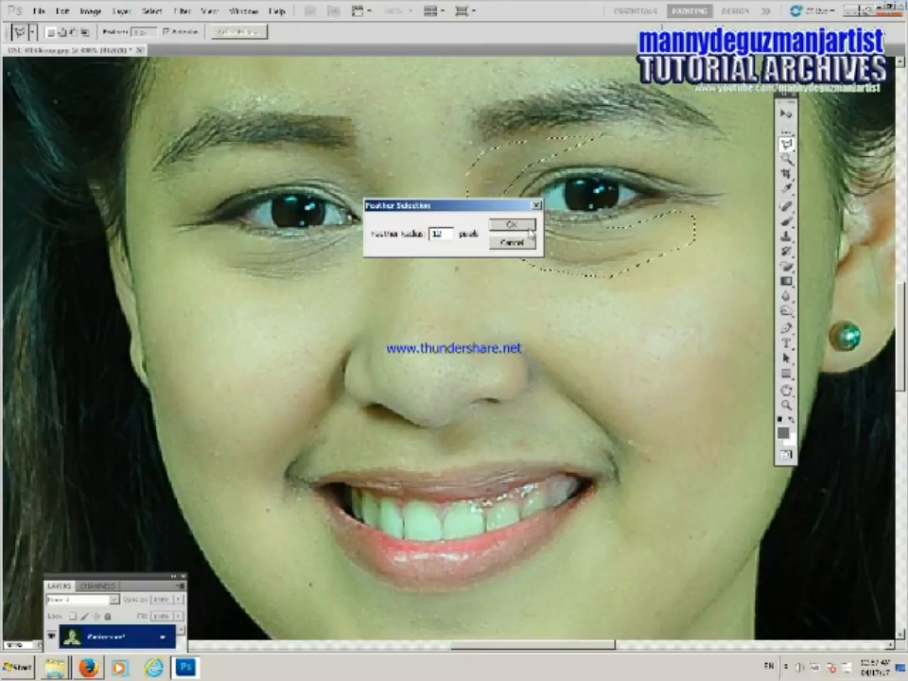
pyautogui.click(529, 232)
# Step: Start a Selective Color adjustment on the feathered eye area and lower Magenta and Black for the Reds
pyautogui.click(90, 11)
pyautogui.moveTo(142, 41)
pyautogui.click(248, 206)
pyautogui.moveTo(397, 152); pyautogui.dragTo(181, 19)
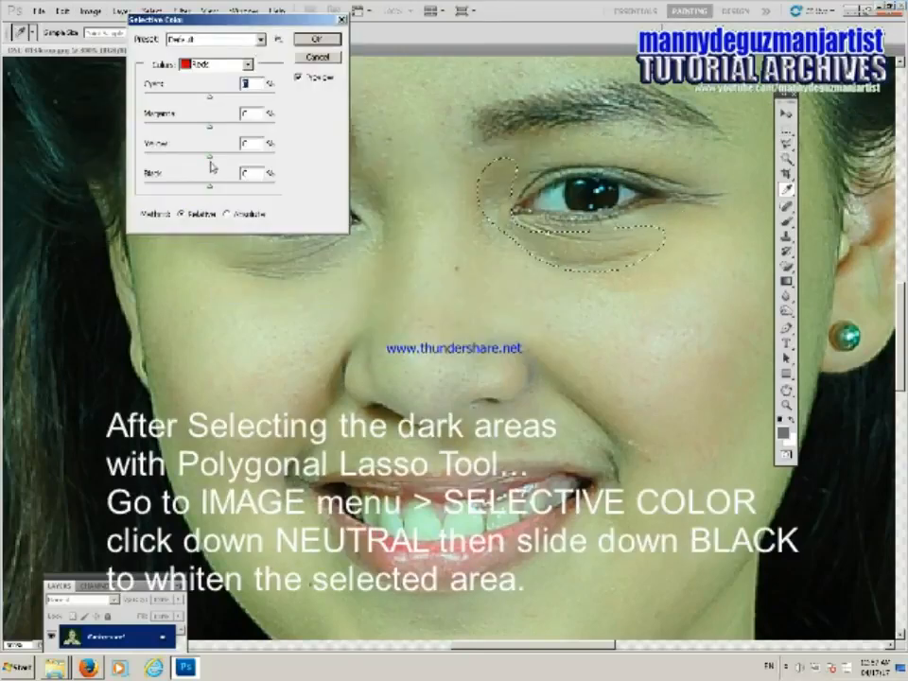
pyautogui.moveTo(209, 186); pyautogui.dragTo(194, 186)
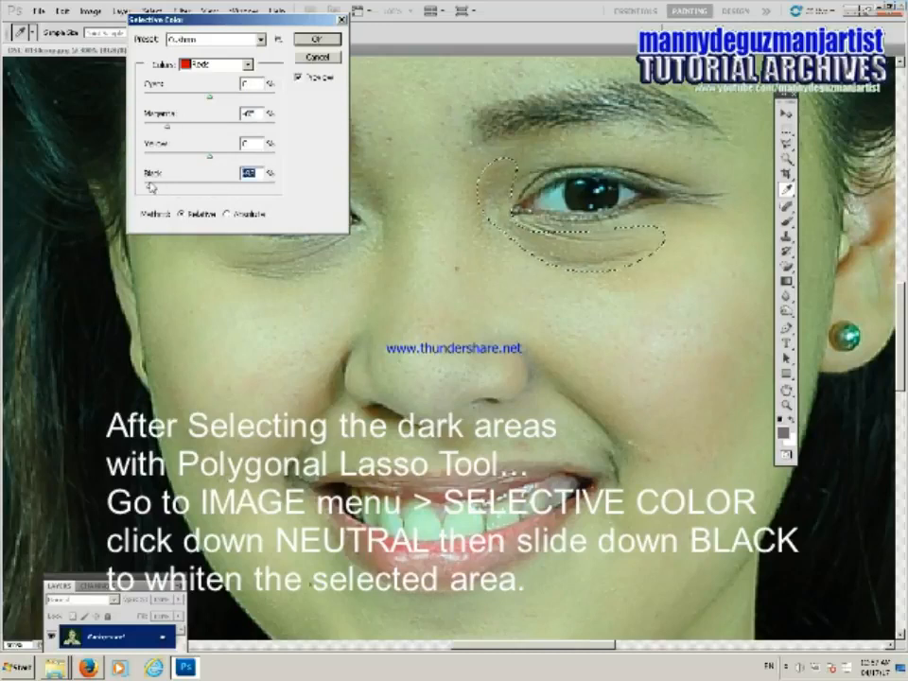
# Step: Lower Black for the Neutrals to lighten the eye area, apply the adjustment and deselect
pyautogui.click(218, 64)
pyautogui.click(204, 159)
pyautogui.moveTo(215, 187); pyautogui.dragTo(193, 188)
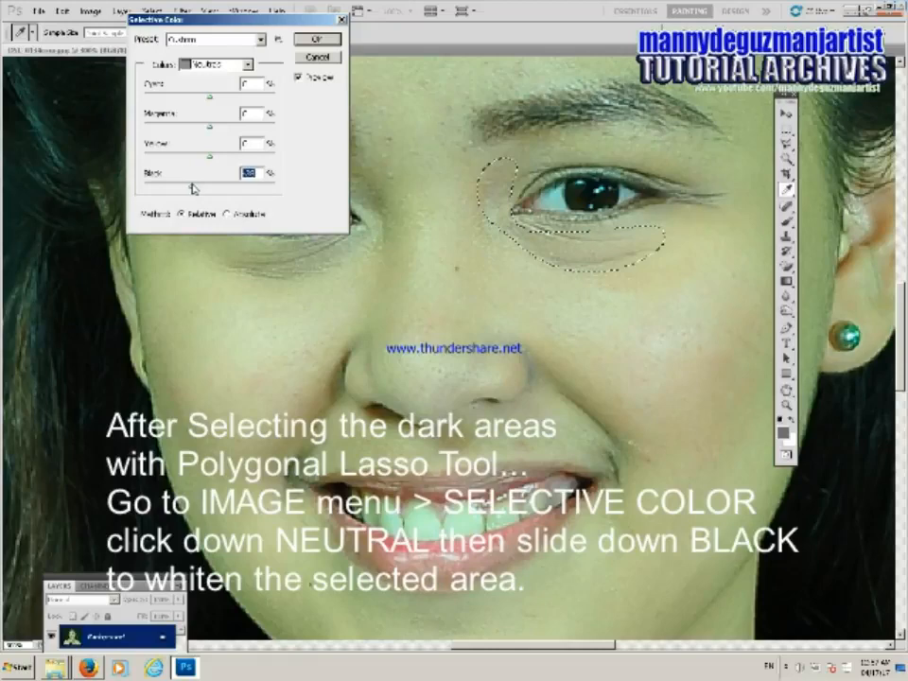
pyautogui.click(318, 39)
pyautogui.rightClick(596, 255)
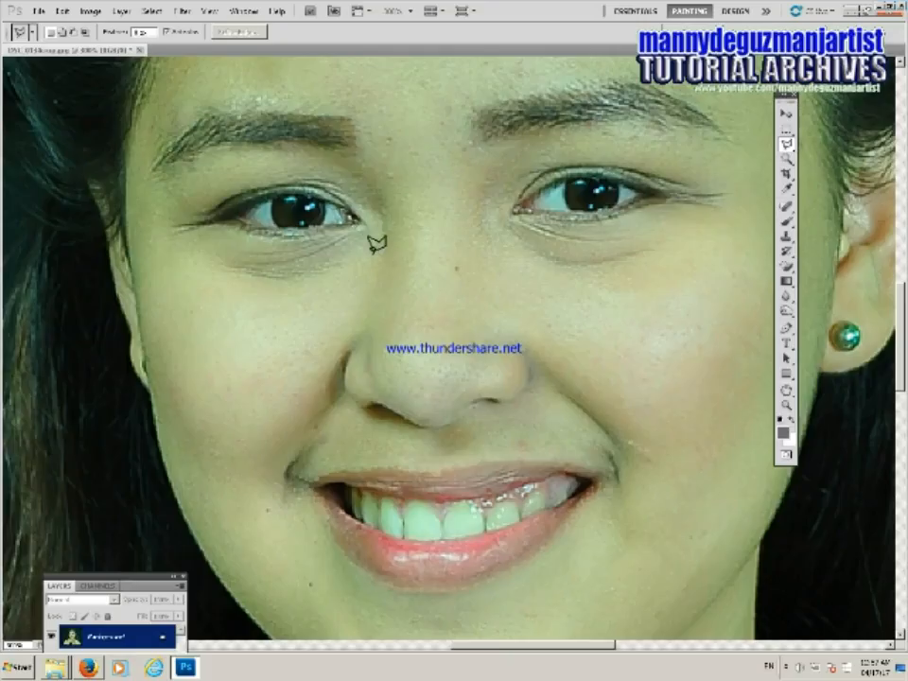
# Step: Outline the dark skin under the other eye with the Polygonal Lasso
pyautogui.click(368, 250)
pyautogui.click(280, 287)
pyautogui.click(200, 267)
pyautogui.click(198, 240)
pyautogui.click(298, 239)
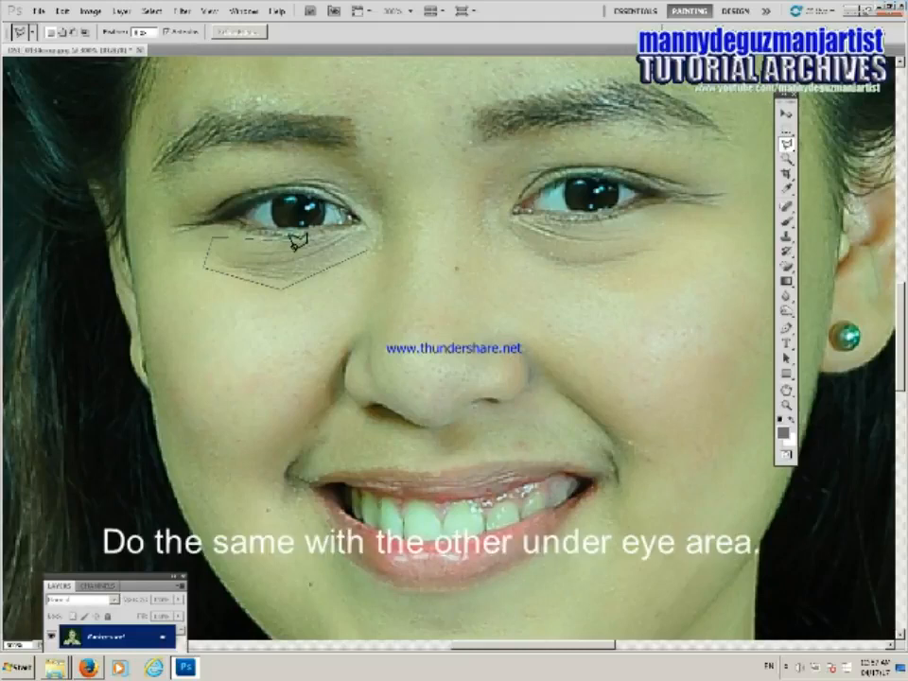
pyautogui.click(371, 231)
# Step: Feather the under-eye selection by 10 pixels
pyautogui.rightClick(345, 254)
pyautogui.click(375, 278)
pyautogui.write('10')
pyautogui.press('Return')
# Step: Start a Selective Color adjustment on the second under-eye area and lower Black for the Reds
pyautogui.click(102, 13)
pyautogui.moveTo(189, 41)
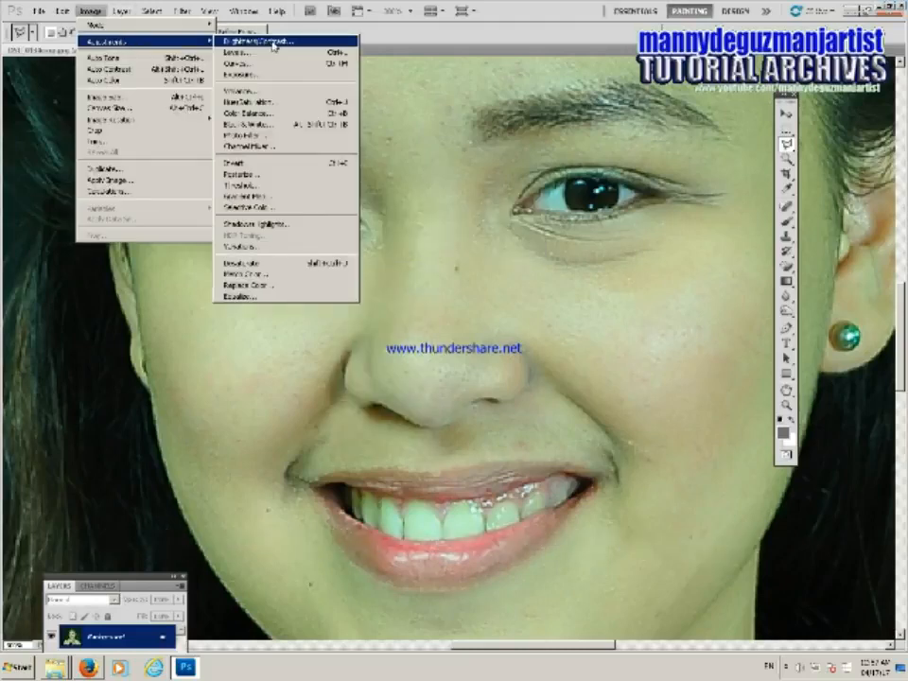
pyautogui.click(284, 207)
pyautogui.moveTo(209, 189); pyautogui.dragTo(198, 191)
# Step: Slightly lower Black and Magenta for the Neutrals under the second eye, apply the adjustment and deselect
pyautogui.click(248, 65)
pyautogui.click(223, 155)
pyautogui.moveTo(209, 188); pyautogui.dragTo(205, 192)
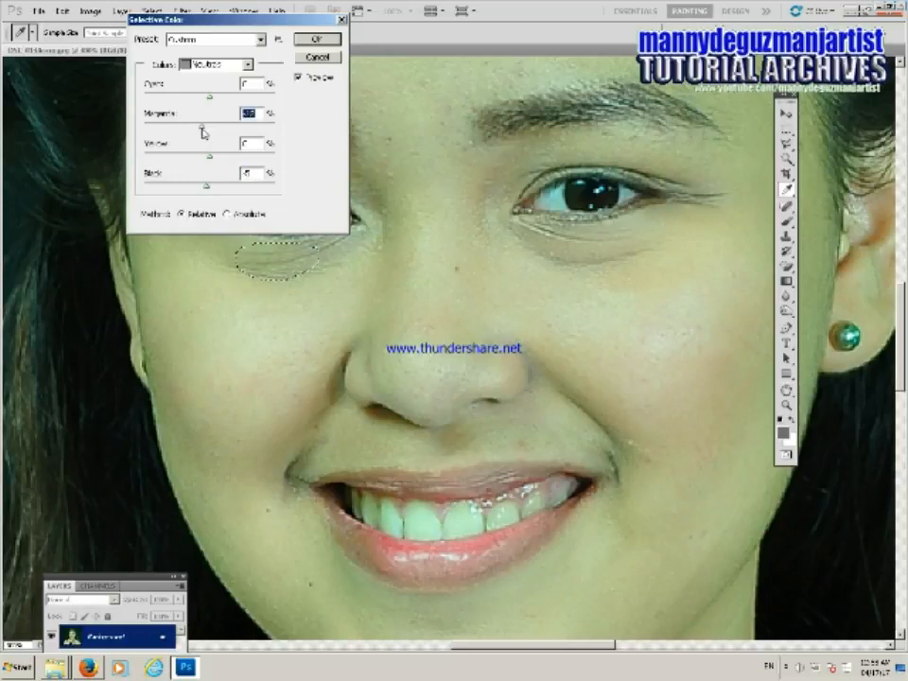
pyautogui.click(317, 38)
pyautogui.rightClick(322, 263)
pyautogui.click(326, 266)
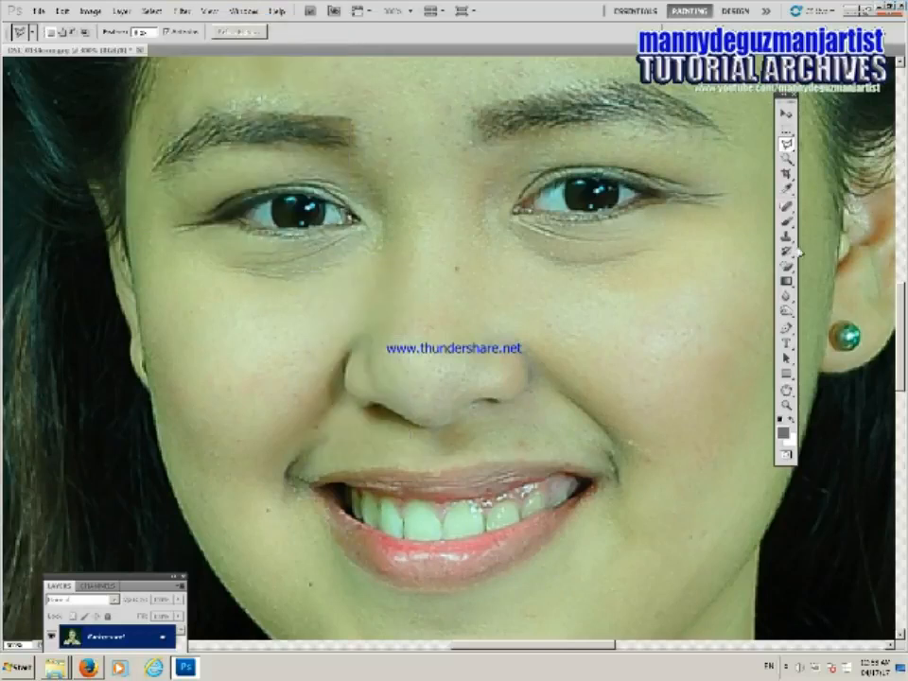
# Step: Set up the Dodge tool for Midtones with a small soft brush and a reduced exposure
pyautogui.click(786, 310)
pyautogui.click(832, 309)
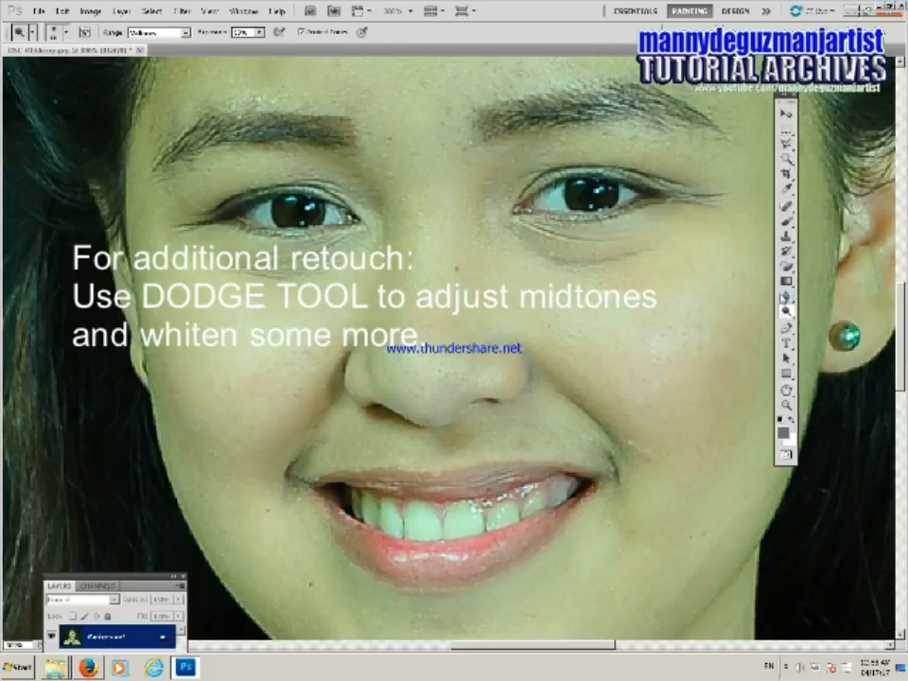
pyautogui.click(59, 31)
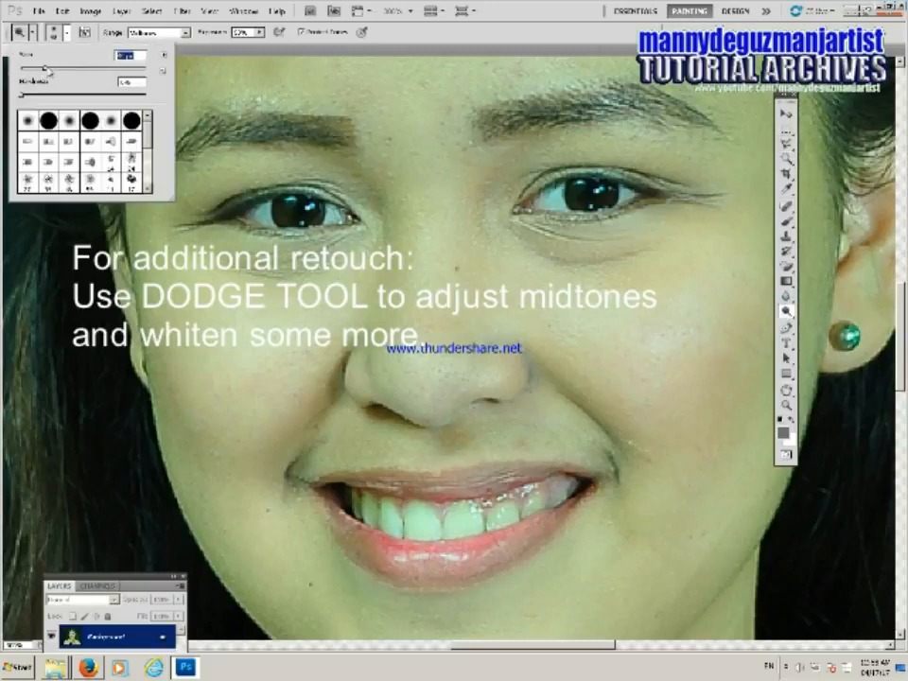
pyautogui.click(259, 34)
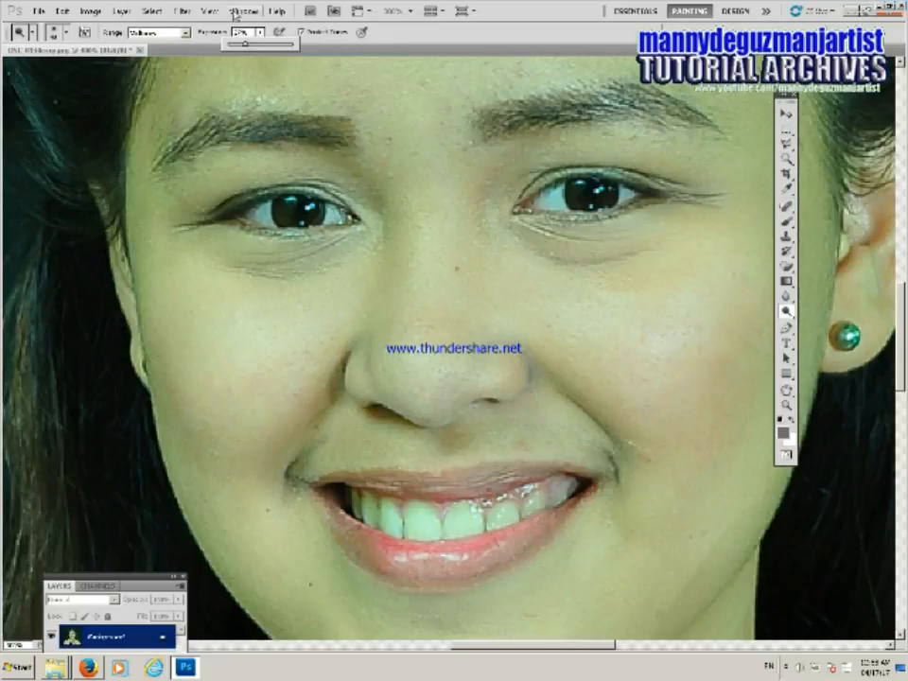
pyautogui.click(59, 31)
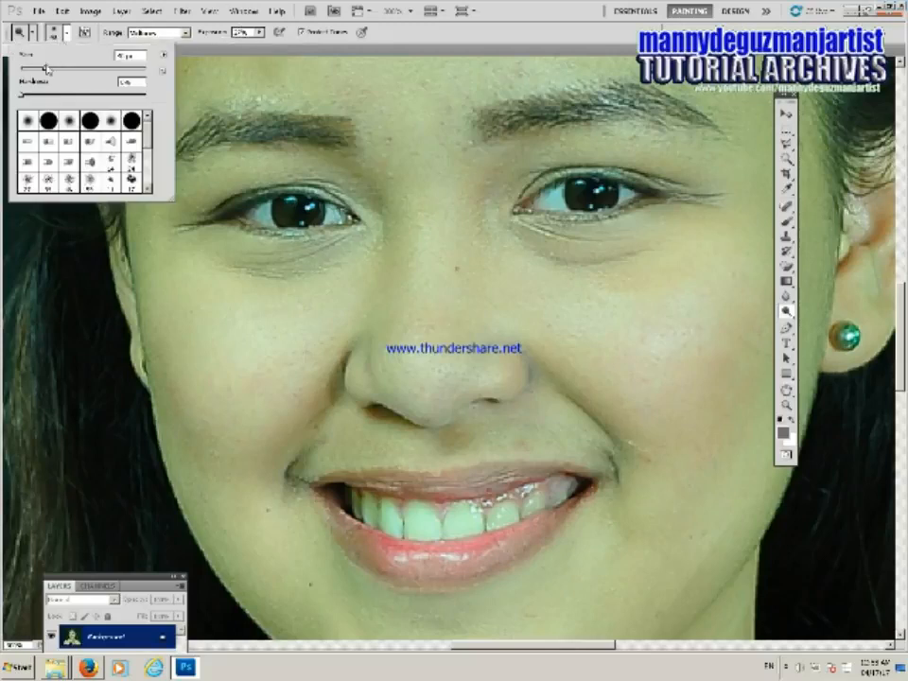
pyautogui.click(259, 32)
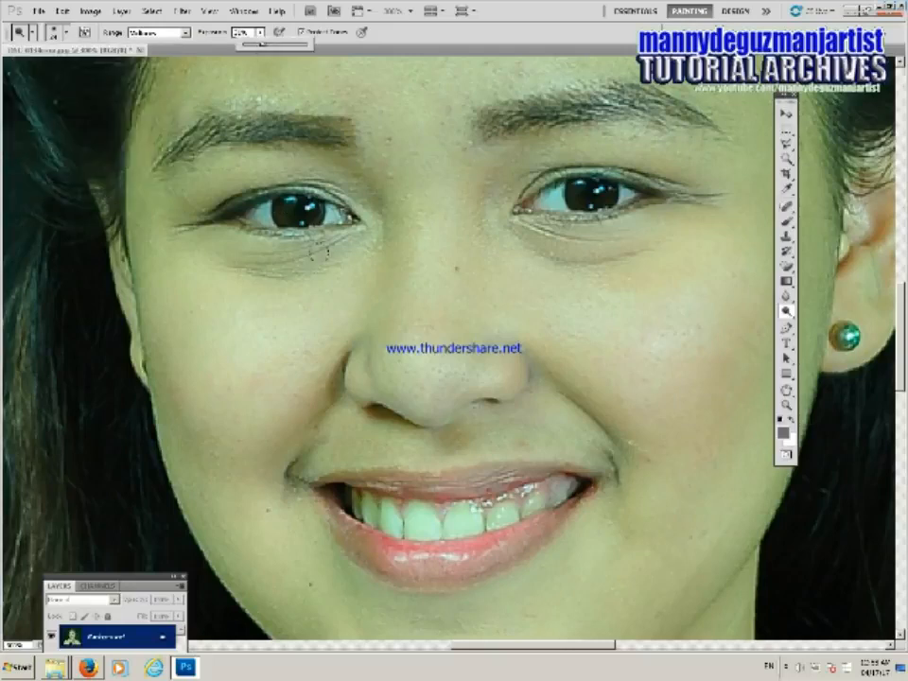
# Step: Dodge the dark skin under both eyes, lowering the exposure further for the inner corner of the earring-side eye
pyautogui.click(327, 251)
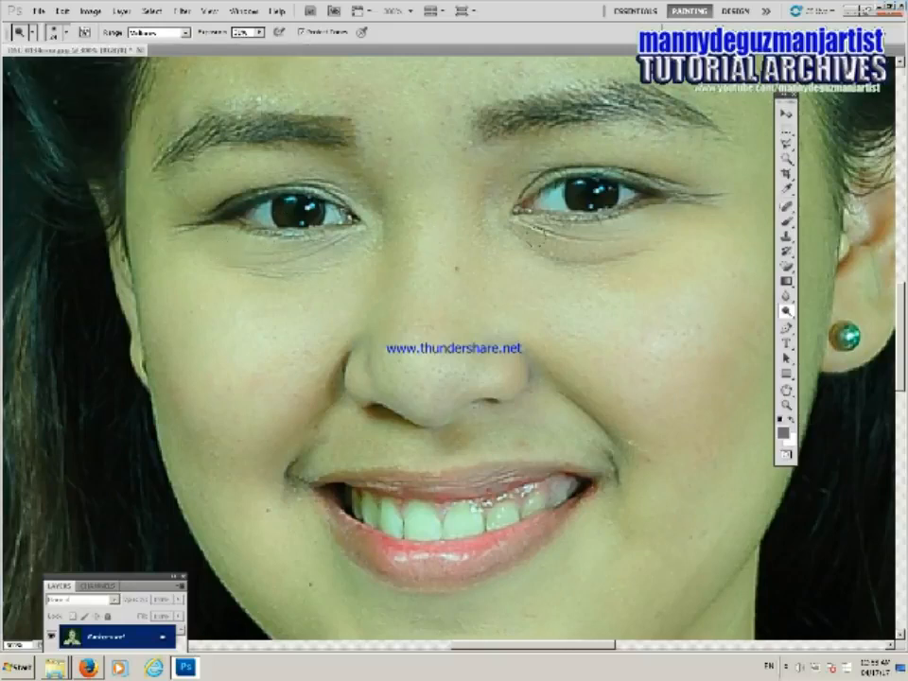
pyautogui.moveTo(535, 238); pyautogui.dragTo(652, 236)
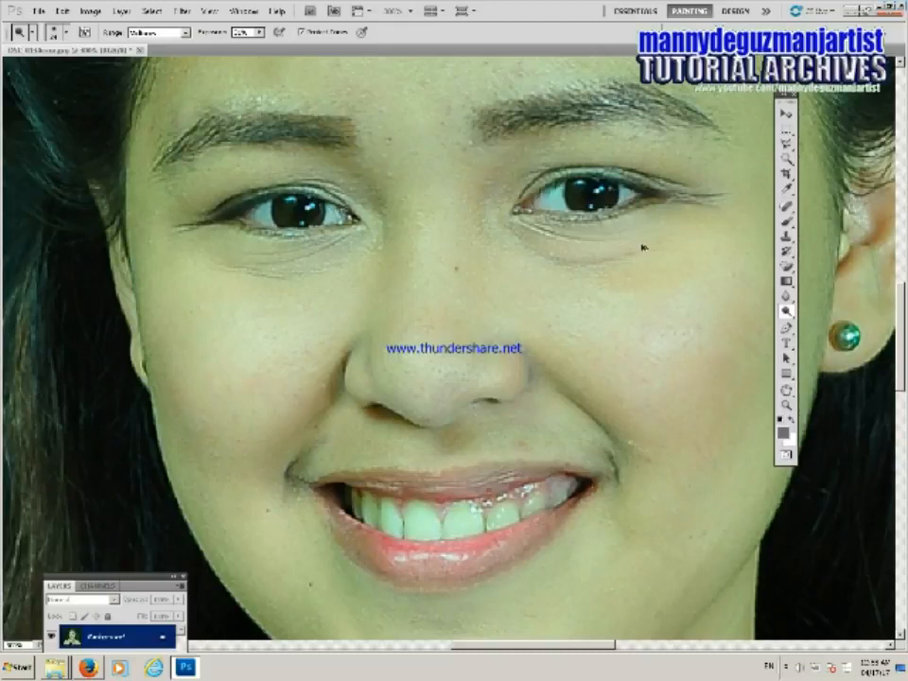
pyautogui.click(259, 34)
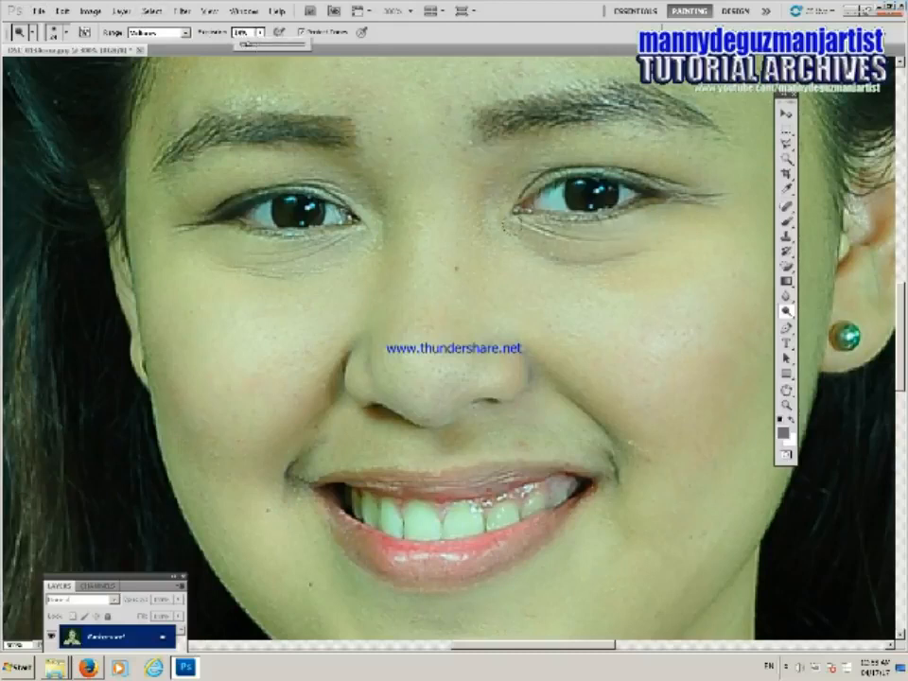
pyautogui.click(510, 230)
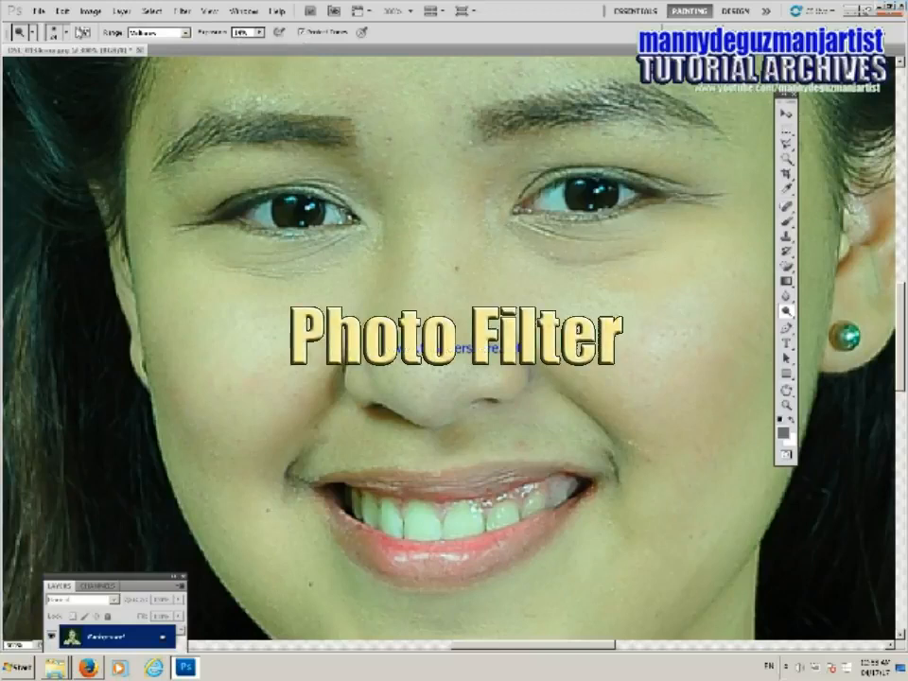
# Step: Apply a Photo Filter to the portrait using the custom blue colour #1906a4 at 25% density with Preserve Luminosity
pyautogui.click(91, 10)
pyautogui.moveTo(137, 43)
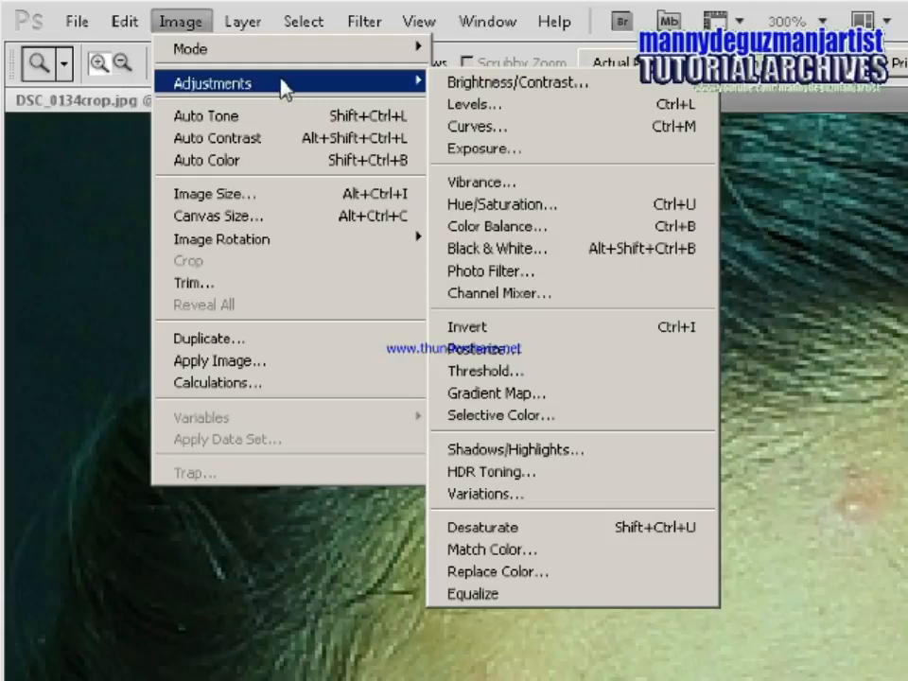
pyautogui.click(523, 273)
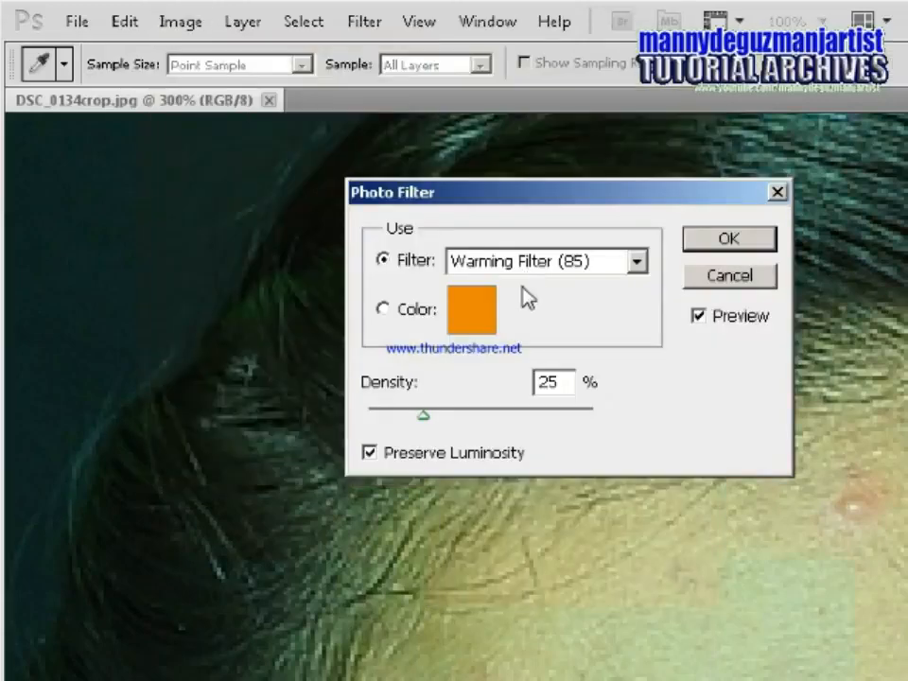
pyautogui.click(483, 301)
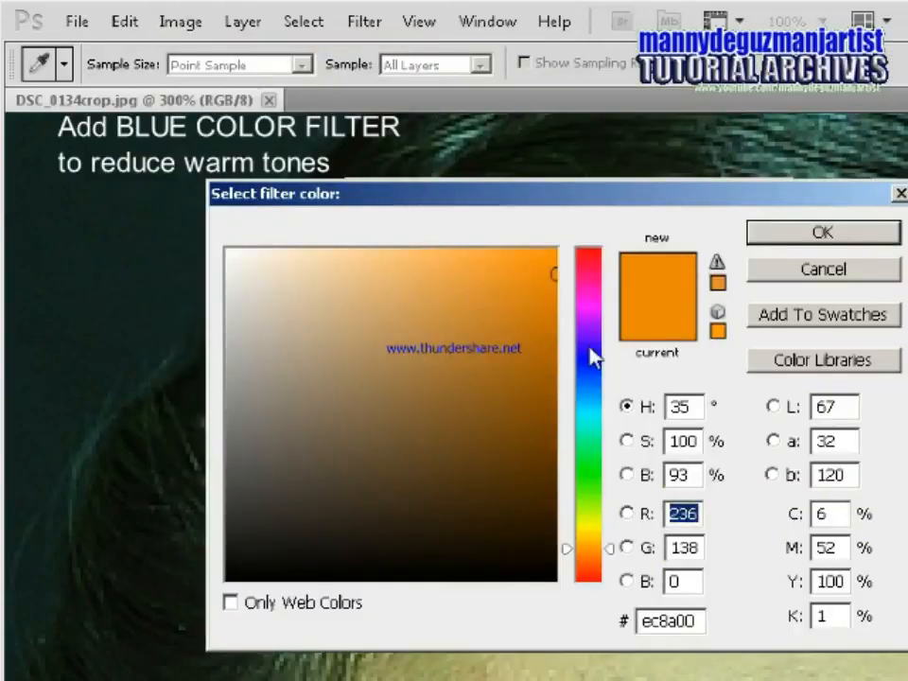
pyautogui.click(590, 353)
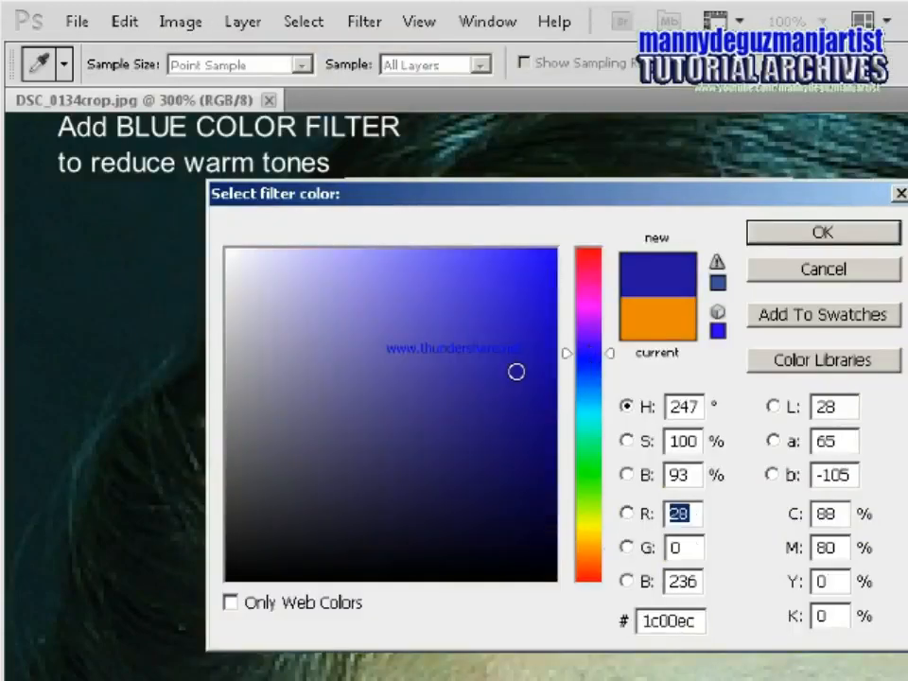
pyautogui.click(516, 371)
pyautogui.click(544, 367)
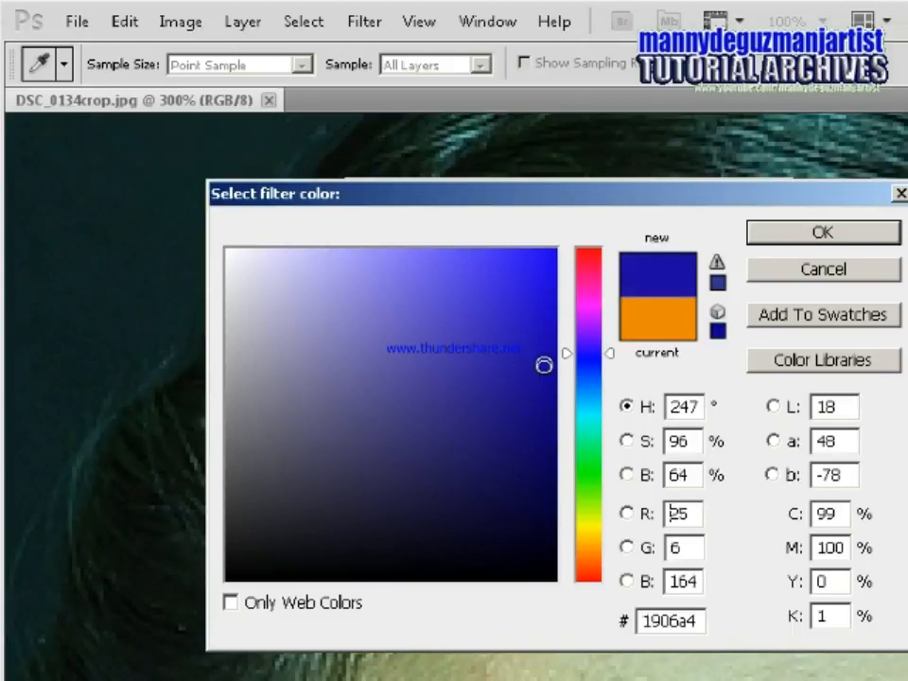
pyautogui.click(816, 237)
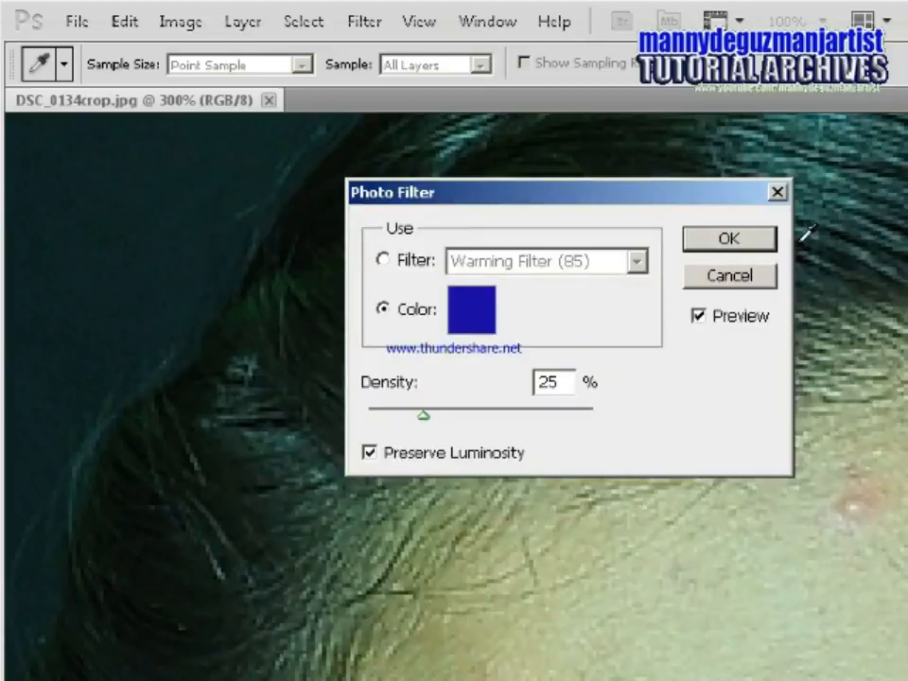
pyautogui.click(715, 243)
pyautogui.press('z')
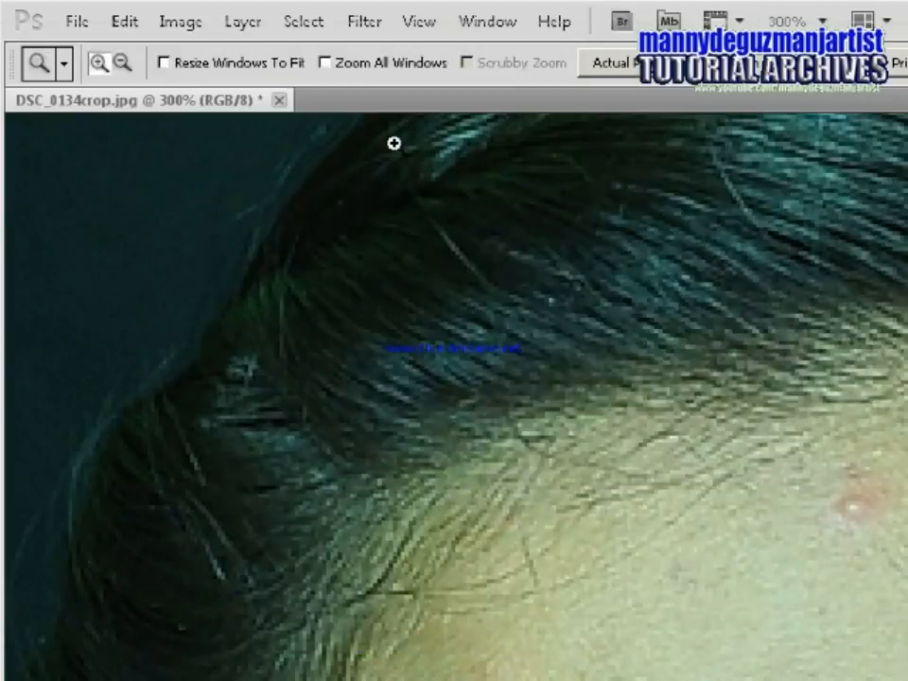
# Step: Apply a Brightness/Contrast adjustment with Brightness 12 and Contrast -1
pyautogui.click(181, 29)
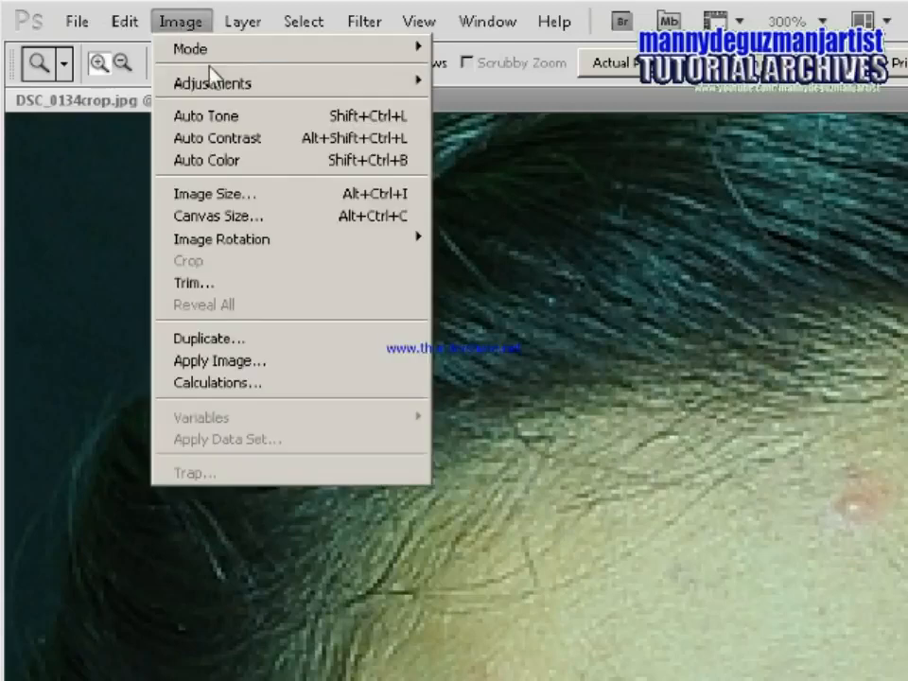
pyautogui.moveTo(247, 85)
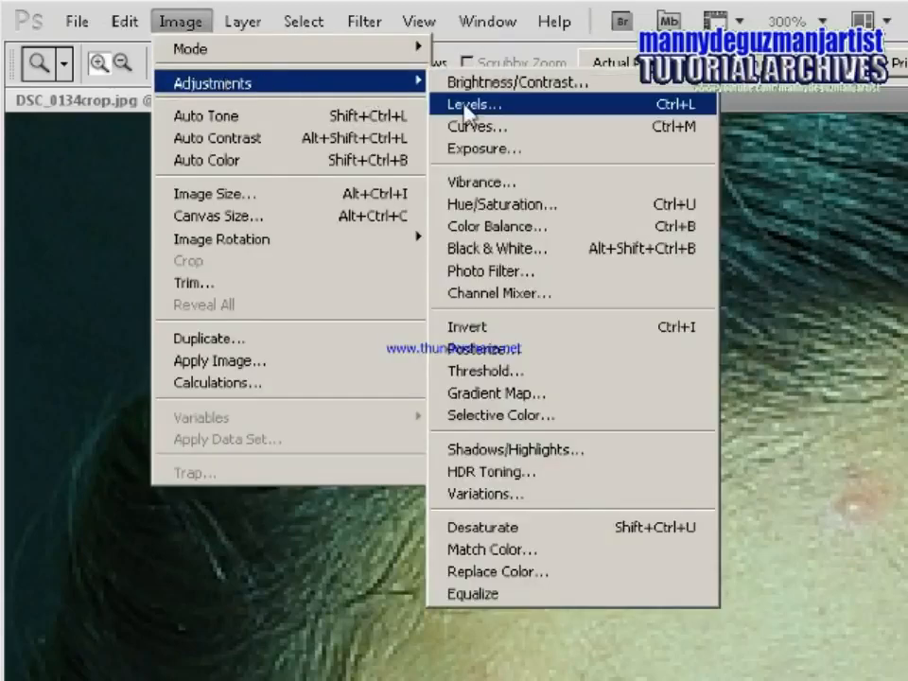
pyautogui.click(493, 88)
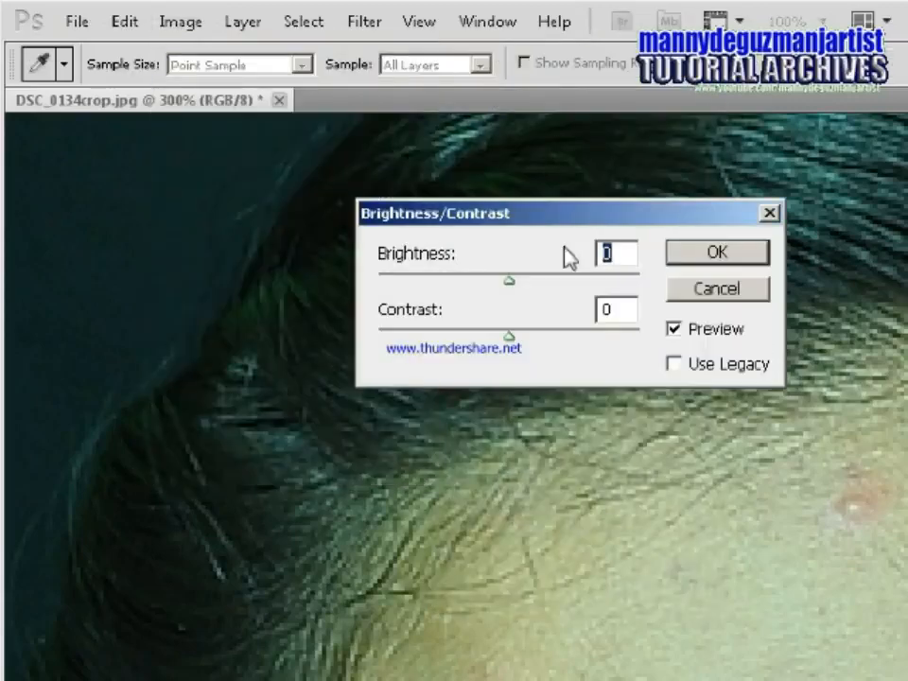
pyautogui.click(521, 284)
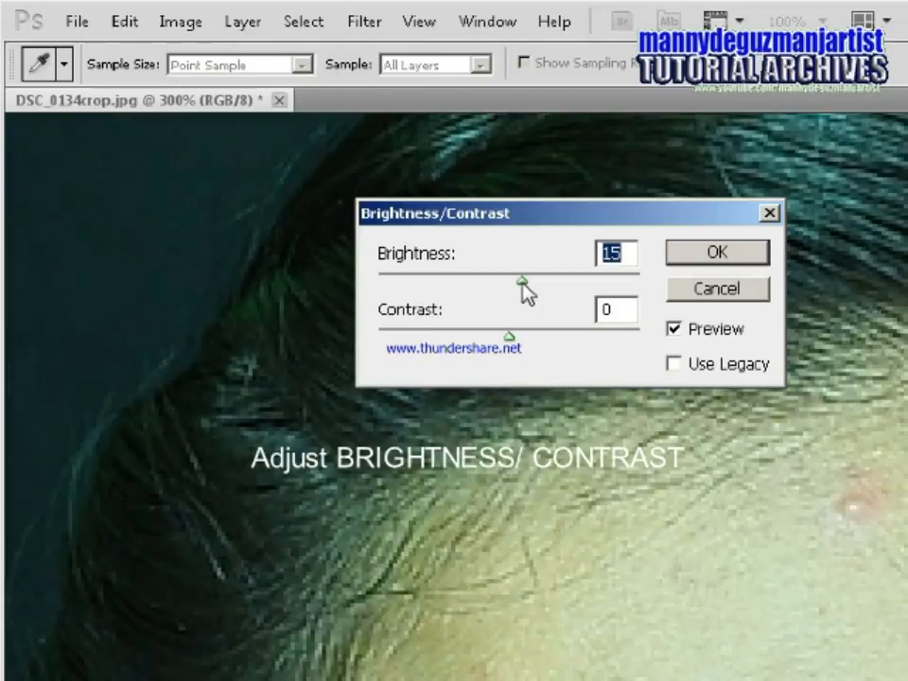
pyautogui.press('BackSpace')
pyautogui.write('12')
pyautogui.click(507, 333)
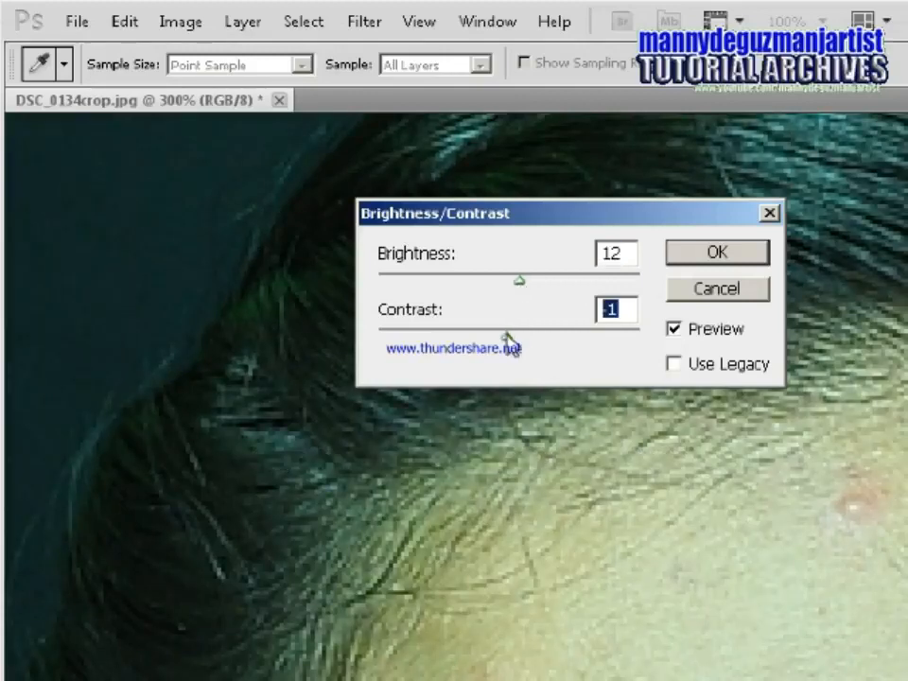
pyautogui.click(701, 256)
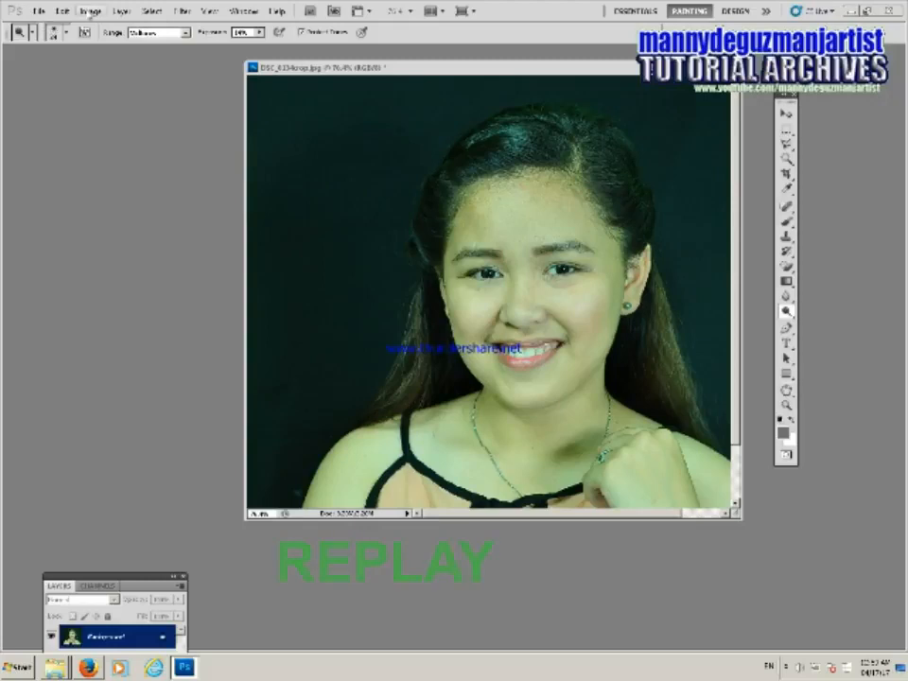
# Step: Apply a Photo Filter with a custom dark blue colour at 25% density to reduce the portrait's warm tones
pyautogui.click(89, 12)
pyautogui.moveTo(104, 27)
pyautogui.click(244, 197)
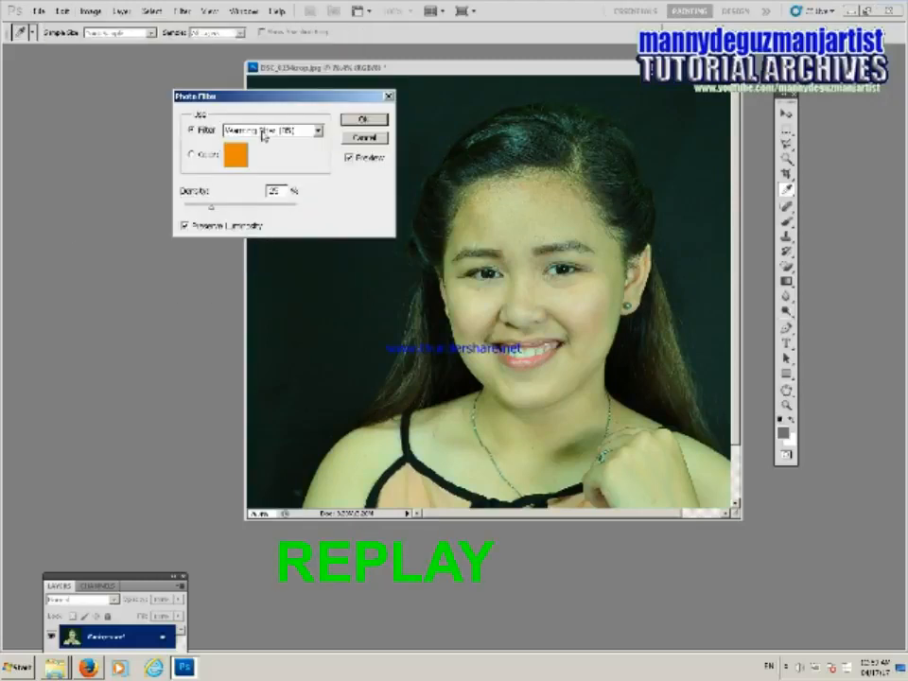
pyautogui.click(242, 156)
pyautogui.click(294, 192)
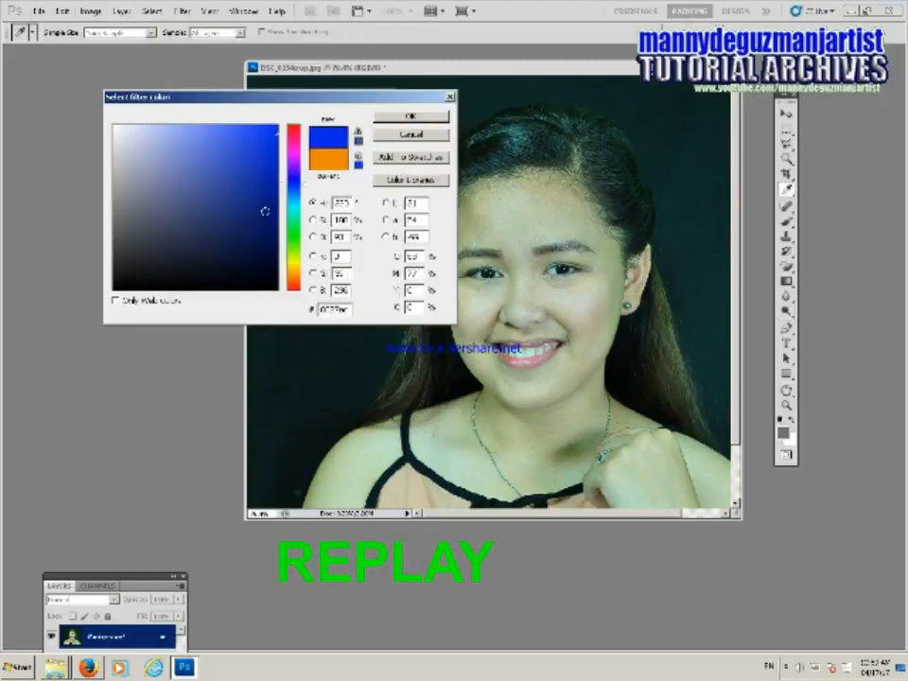
pyautogui.click(410, 115)
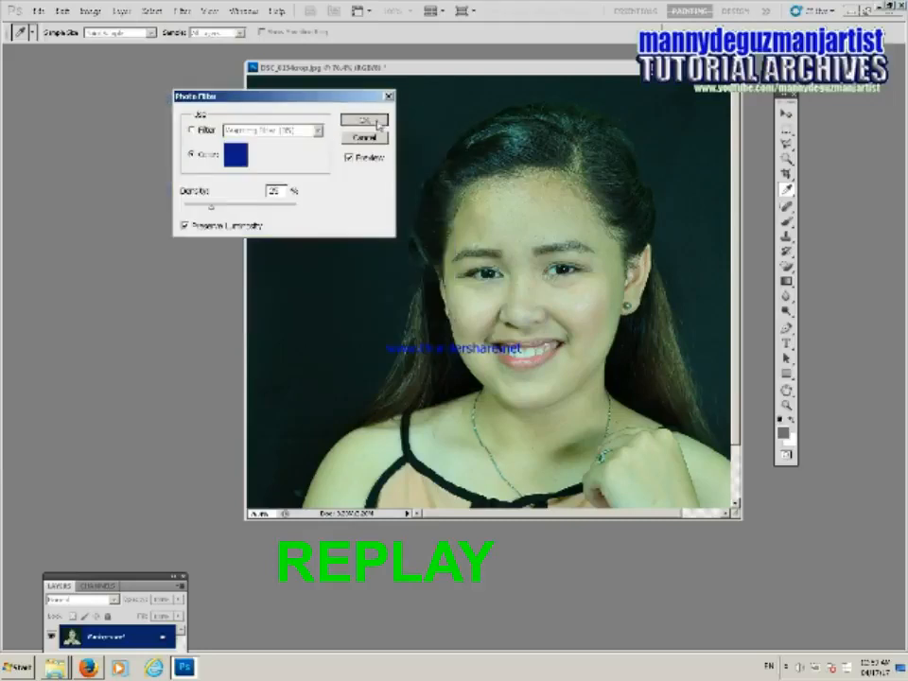
pyautogui.click(377, 123)
# Step: Slightly raise the portrait's brightness with a Brightness/Contrast adjustment, leaving Contrast at 0
pyautogui.click(89, 12)
pyautogui.moveTo(184, 38)
pyautogui.click(242, 33)
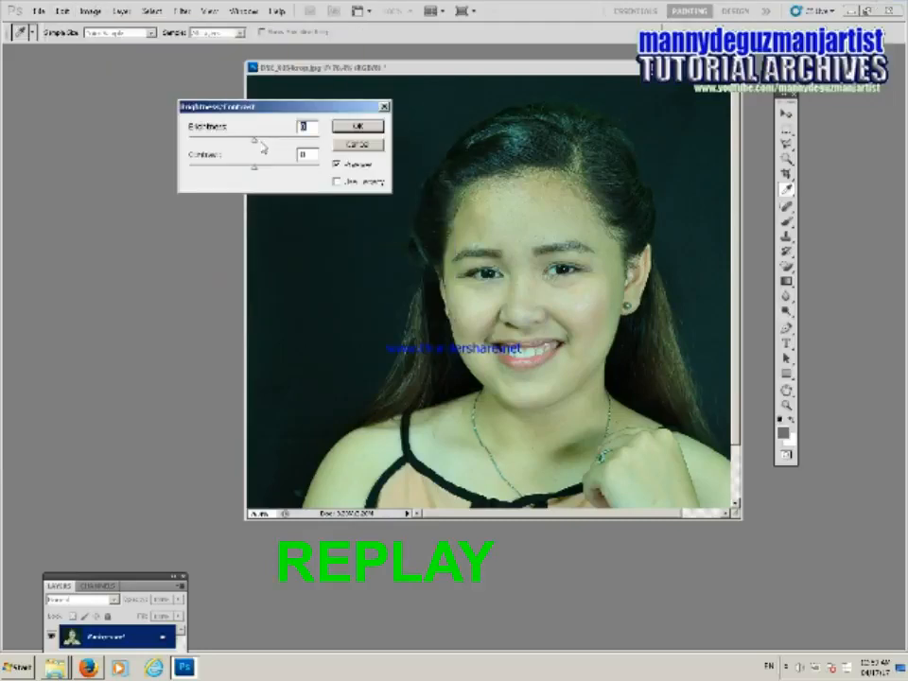
pyautogui.moveTo(253, 140); pyautogui.dragTo(260, 142)
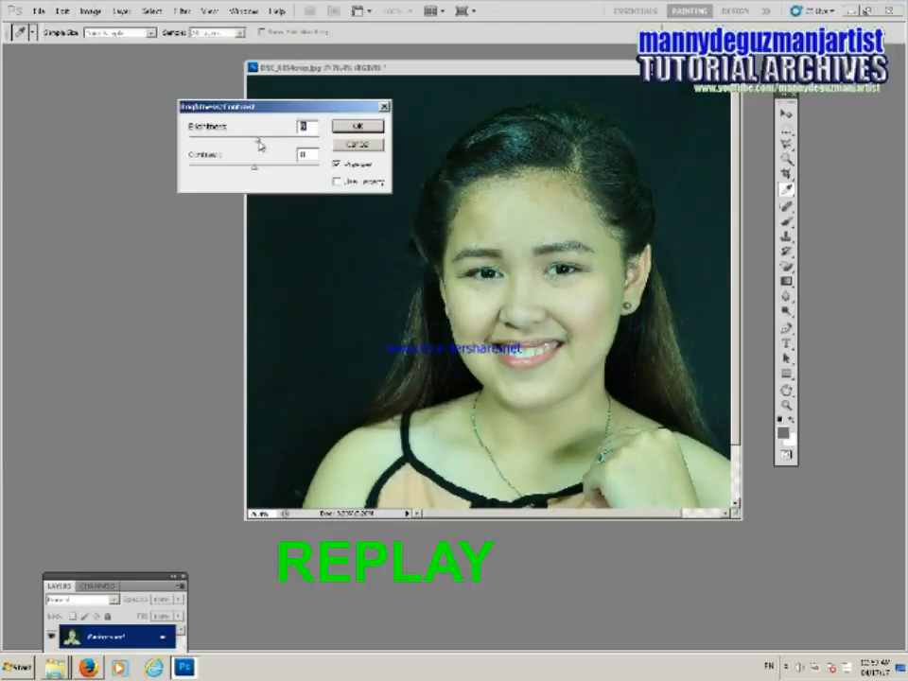
pyautogui.click(356, 126)
pyautogui.press('o')
# Step: Start saving the retouched portrait under a new name, entering DSC_0134cropedit1 as the JPEG's file name
pyautogui.click(38, 12)
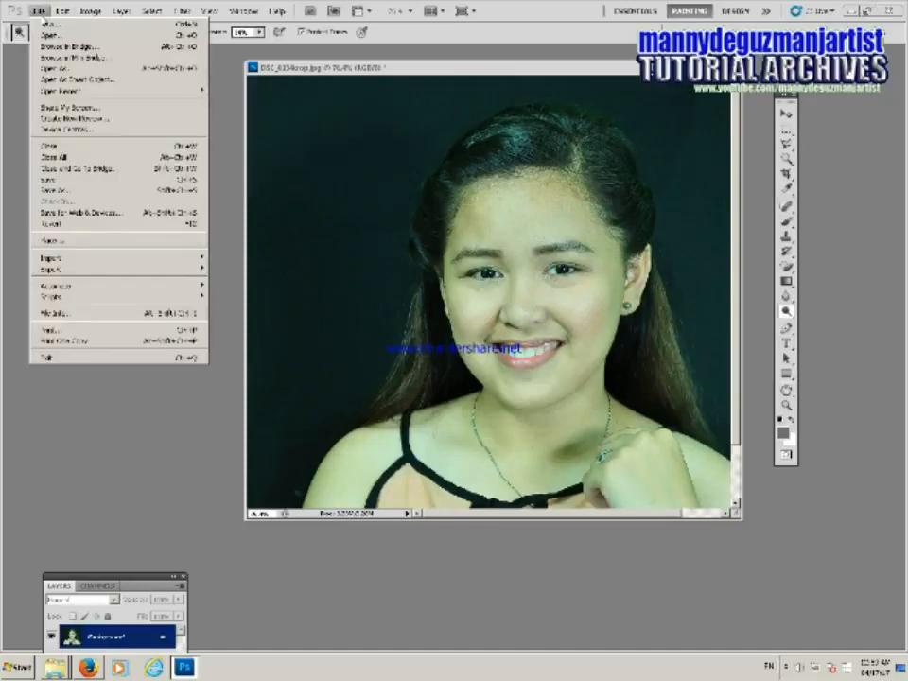
pyautogui.click(57, 189)
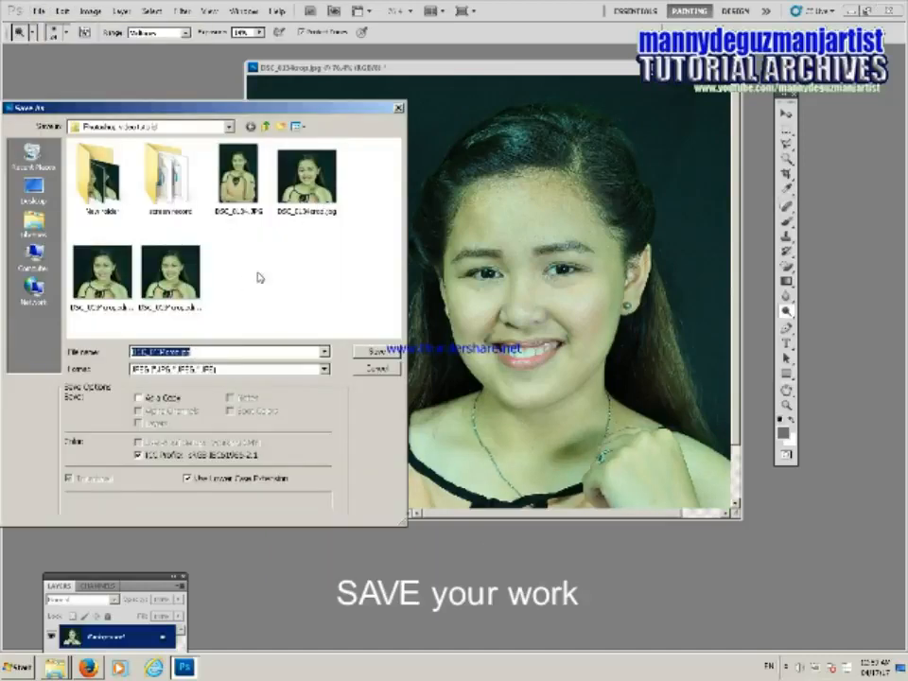
pyautogui.click(197, 351)
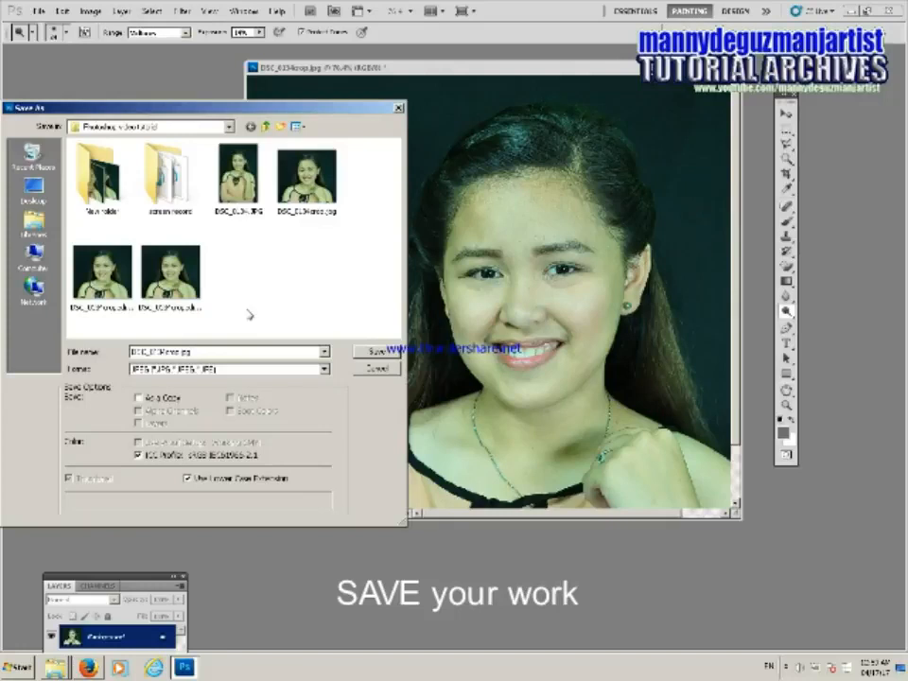
pyautogui.press('BackSpace')
pyautogui.press('BackSpace')
pyautogui.press('BackSpace')
pyautogui.press('BackSpace')
pyautogui.write('edit')
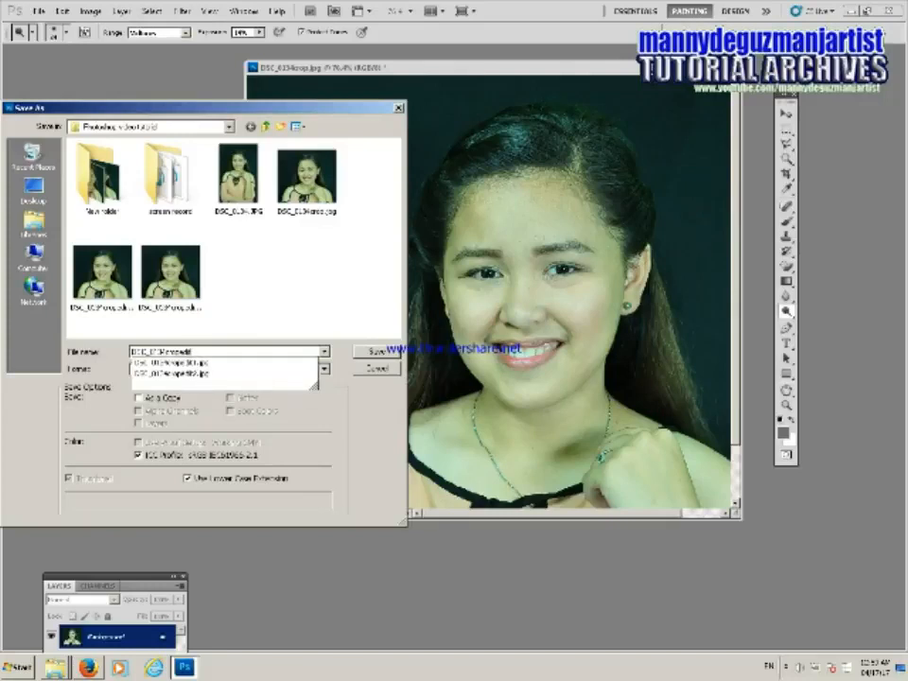
pyautogui.write('1')
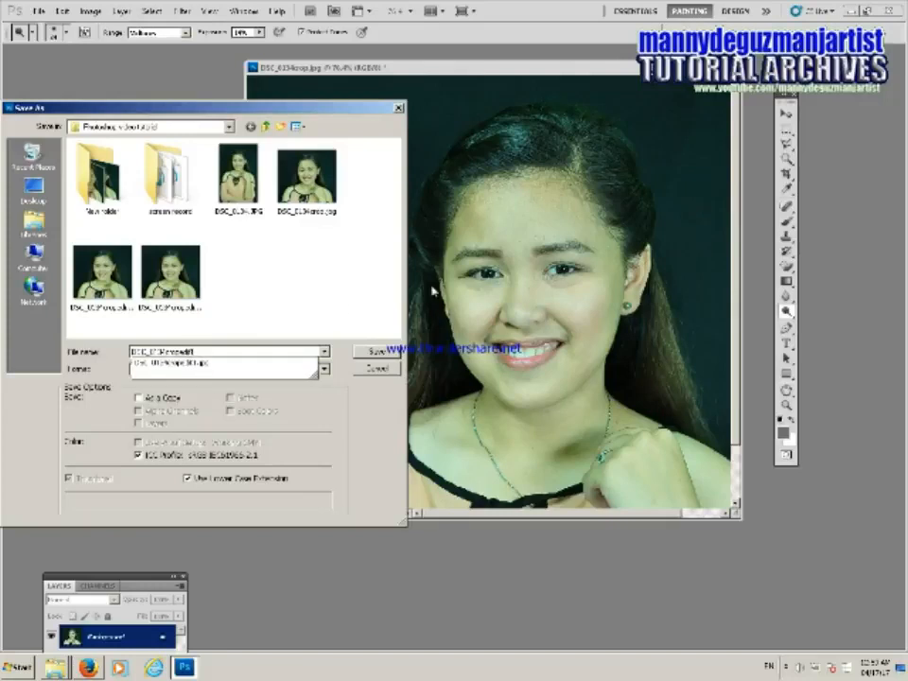
# Step: Complete the save with Maximum JPEG quality and the Progressive format option at 3 scans
pyautogui.click(383, 352)
pyautogui.click(374, 236)
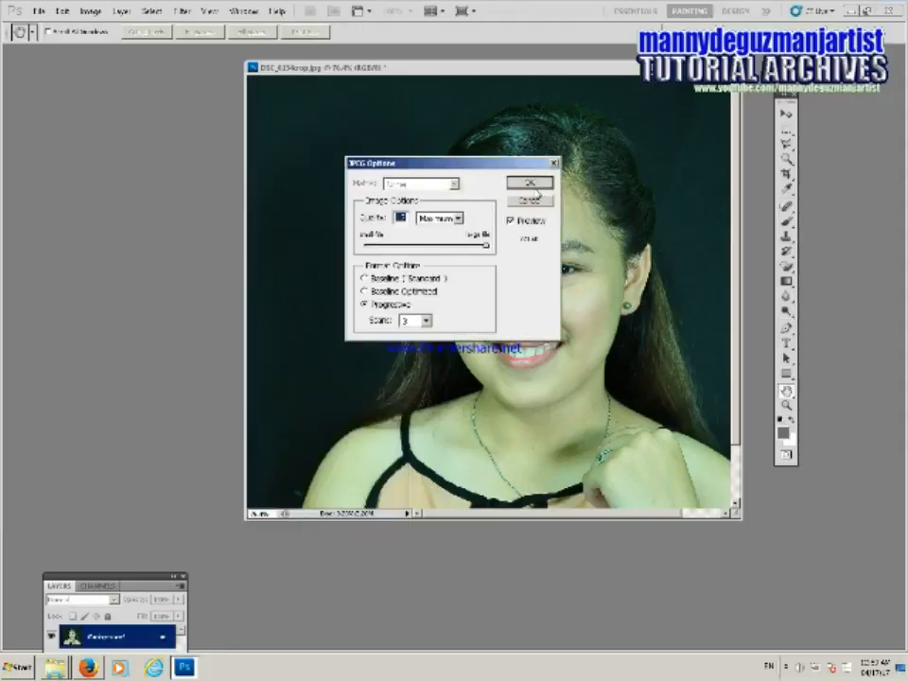
pyautogui.click(534, 185)
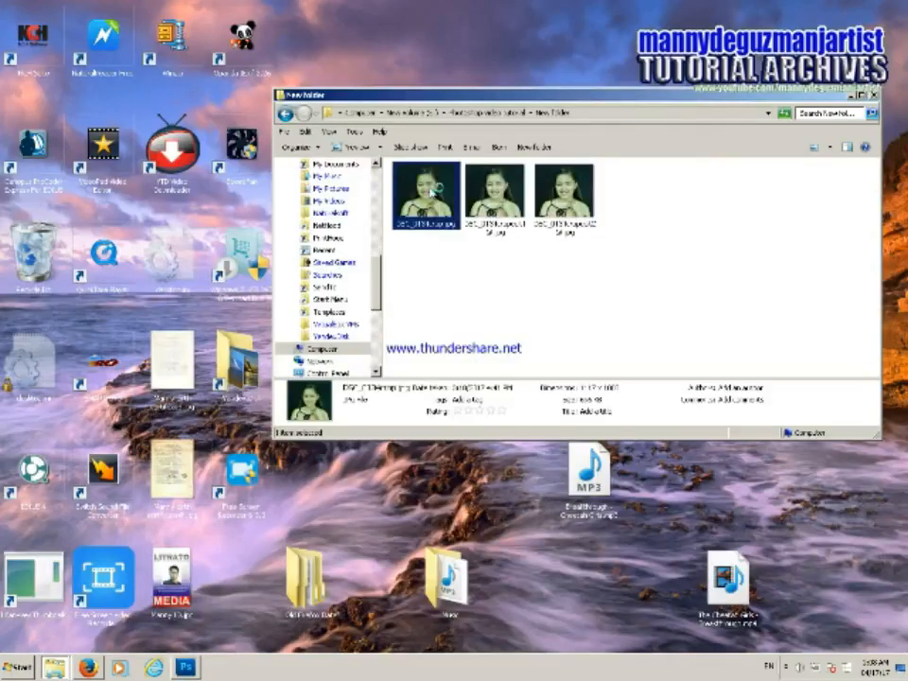
# Step: Open DSC_0134crop.jpg in Windows Photo Viewer and compare the original's skin and under-eye areas with the edited version
pyautogui.doubleClick(431, 191)
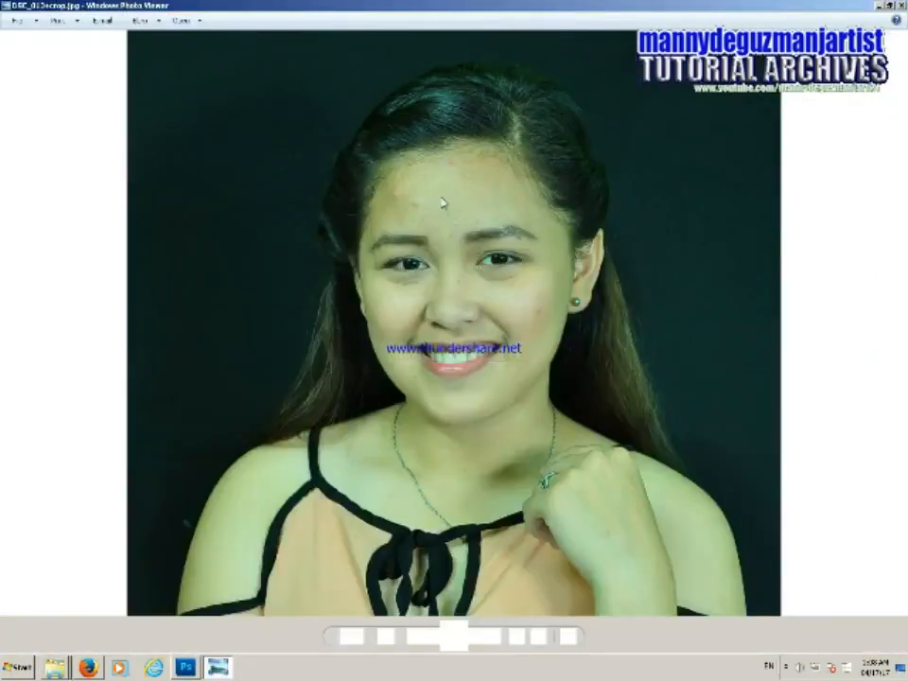
pyautogui.scroll(3, 525, 270)
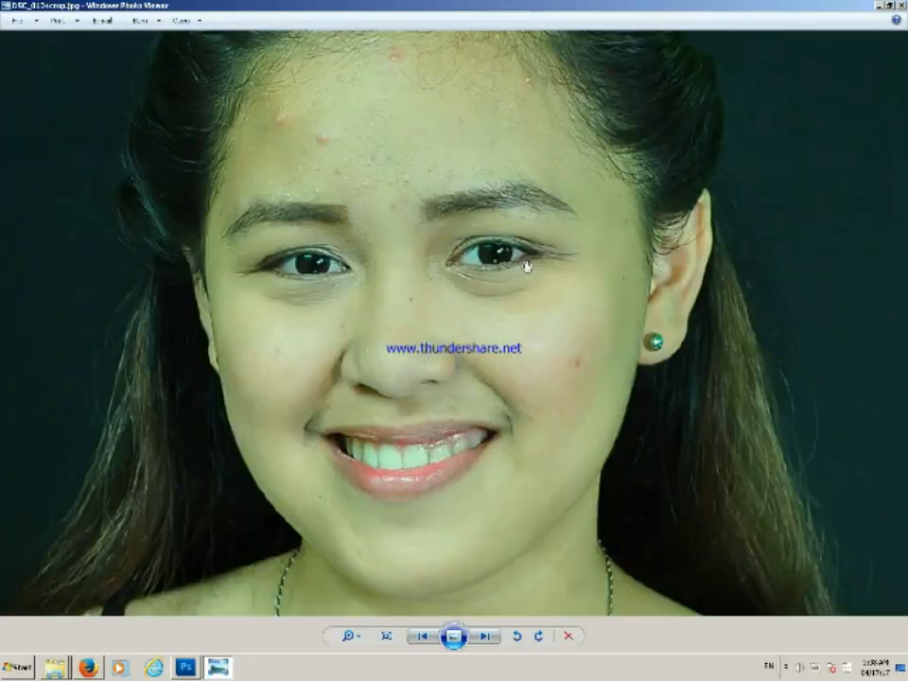
pyautogui.scroll(-3, 527, 267)
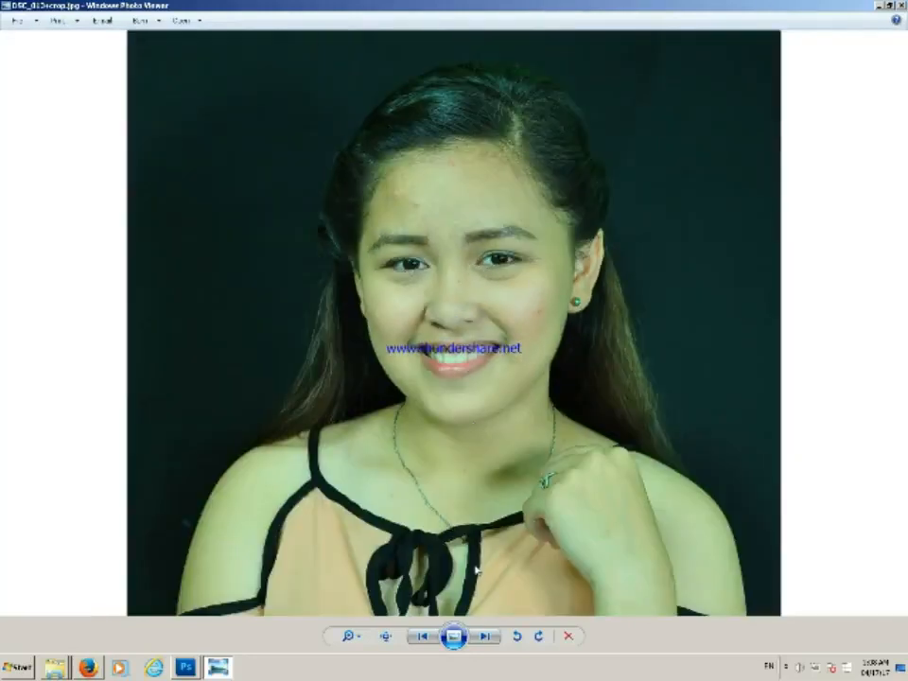
pyautogui.click(483, 636)
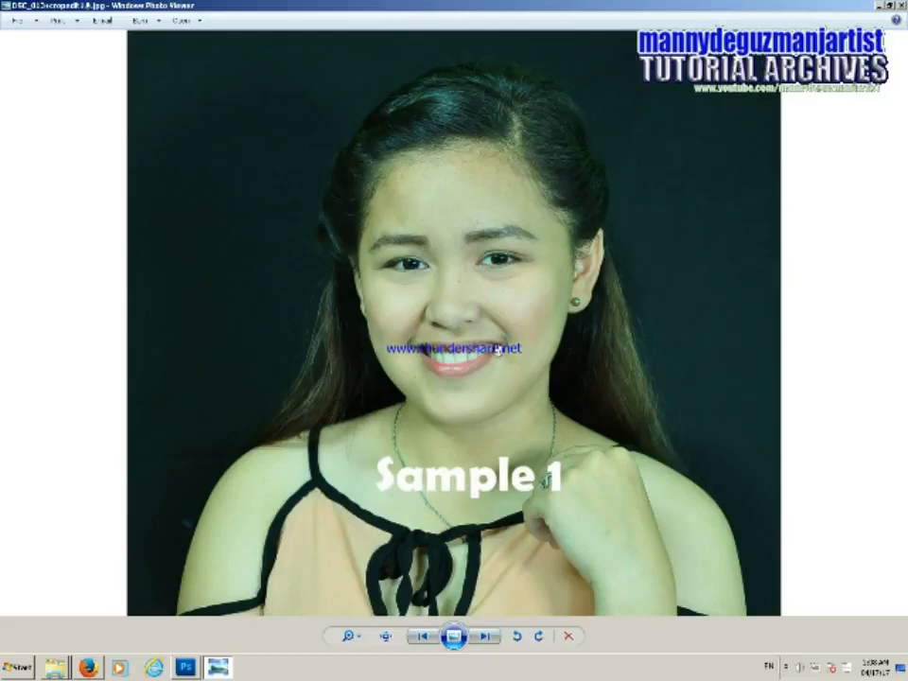
pyautogui.scroll(3, 507, 334)
pyautogui.scroll(-3, 501, 350)
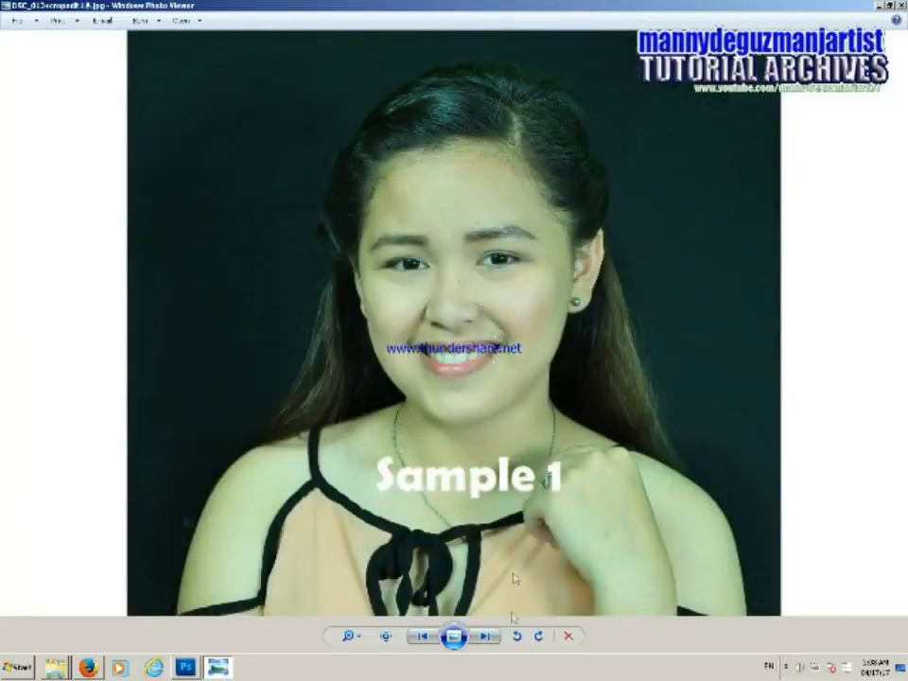
pyautogui.click(484, 637)
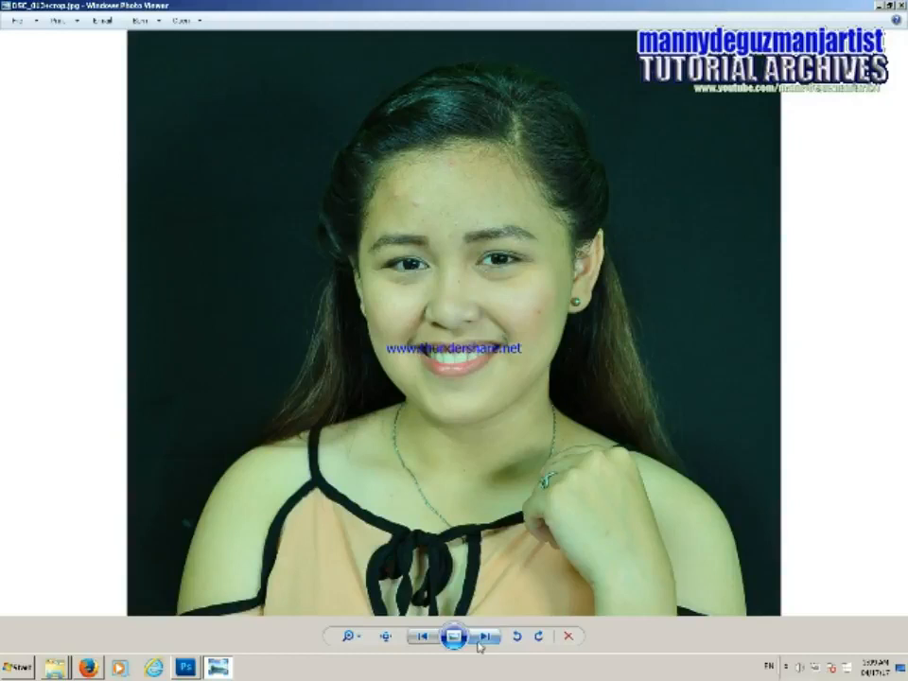